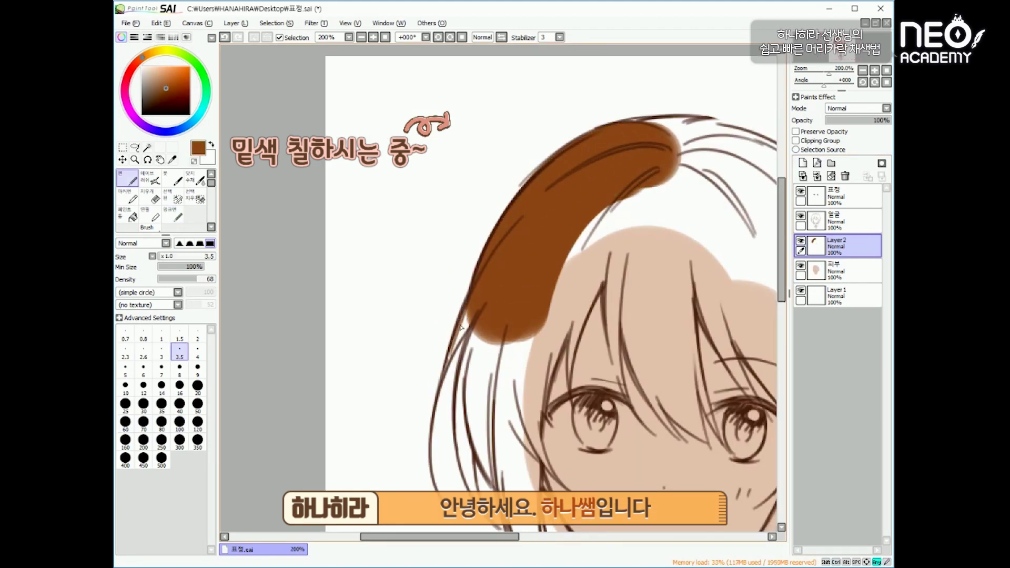
# - Paint the thin outer and lower strands along the left side of the hair in brown with the pen
pyautogui.moveTo(445, 386); pyautogui.dragTo(476, 307)
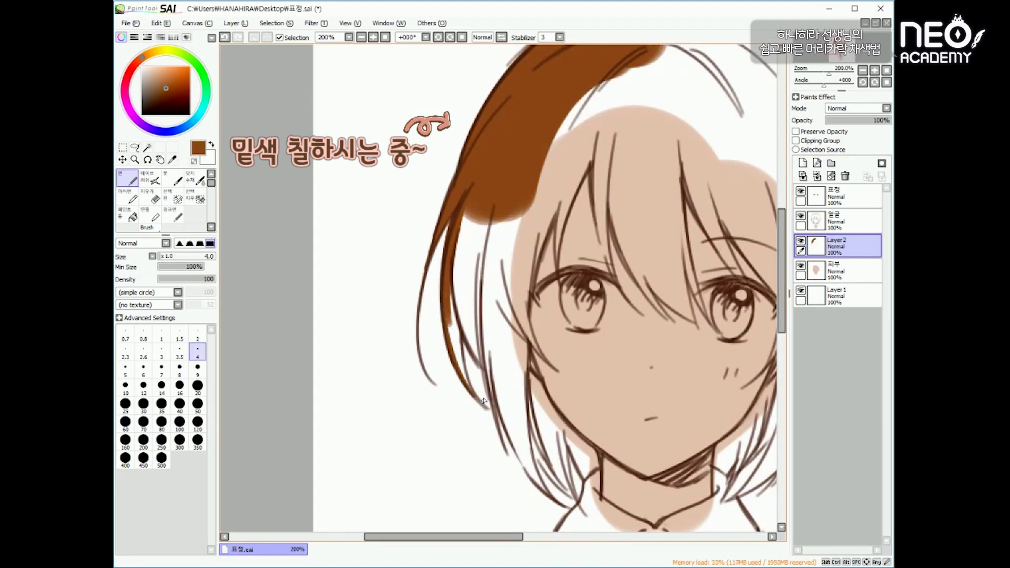
pyautogui.moveTo(448, 282); pyautogui.dragTo(487, 402)
pyautogui.moveTo(454, 239); pyautogui.dragTo(547, 489)
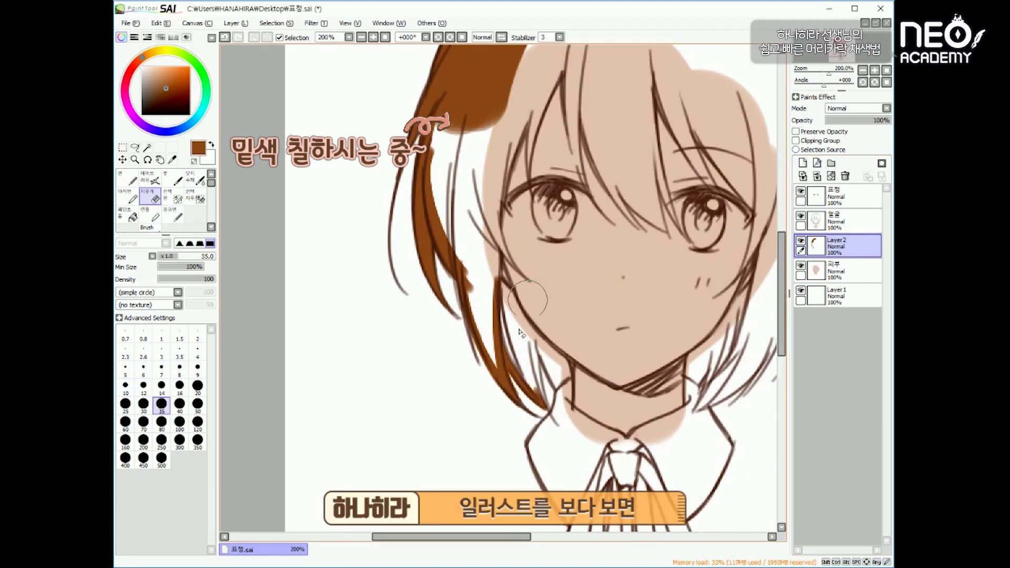
pyautogui.press('n')
pyautogui.moveTo(536, 344); pyautogui.dragTo(547, 409)
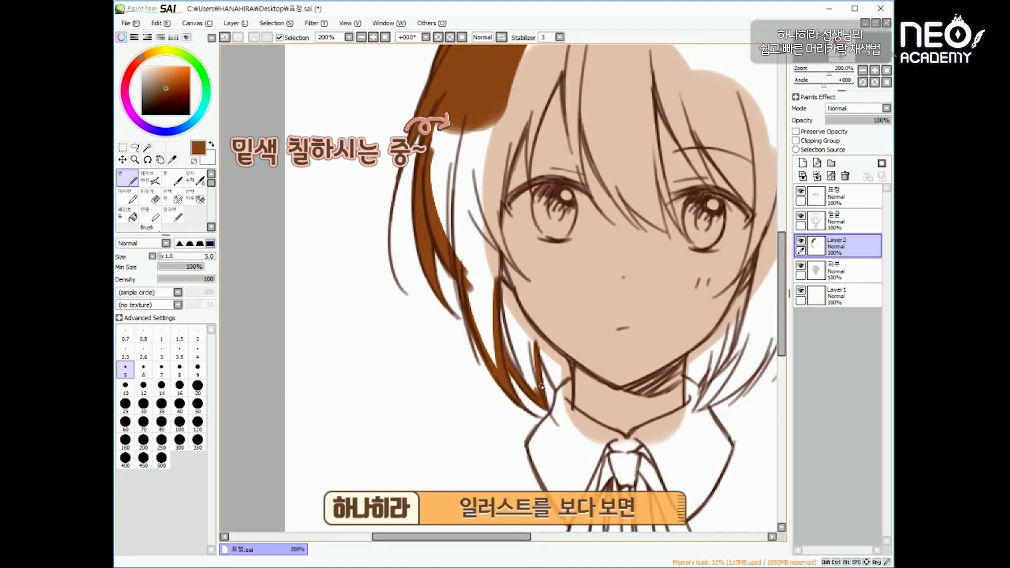
# - Fill the inner locks on the left side of the hair with brown, using progressively larger brush sizes
pyautogui.press(']')
pyautogui.press(']')
pyautogui.press(']')
pyautogui.press(']')
pyautogui.press(']')
pyautogui.press(']')
pyautogui.moveTo(505, 286)
pyautogui.mouseDown()
pyautogui.moveTo(570, 368)
pyautogui.moveTo(534, 387)
pyautogui.mouseUp()
pyautogui.press(']')
pyautogui.press(']')
pyautogui.press(']')
pyautogui.moveTo(474, 358); pyautogui.dragTo(473, 126)
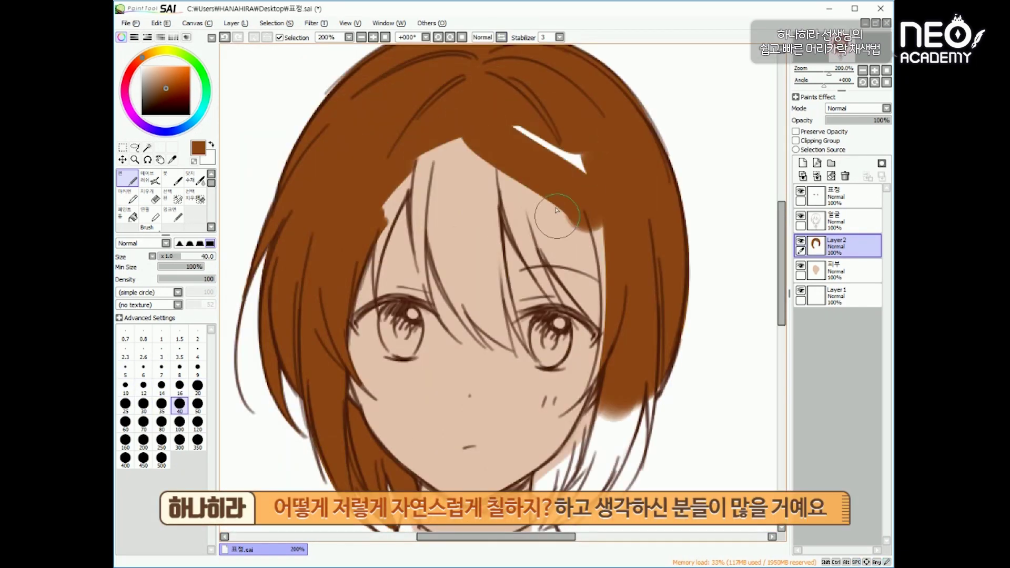
# - Fill the central and right parts of the bangs with brown at brush size 40
pyautogui.moveTo(557, 211); pyautogui.dragTo(592, 316)
pyautogui.moveTo(453, 158); pyautogui.dragTo(471, 290)
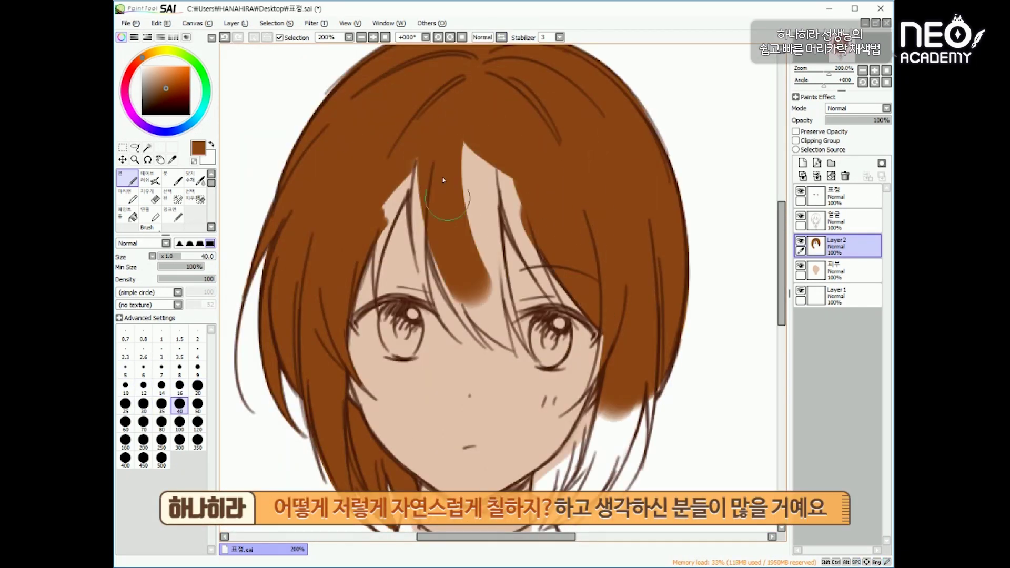
pyautogui.moveTo(490, 168); pyautogui.dragTo(486, 306)
# - Paint the inner hair locks beside the neck brown with a finer brush, ending at size 10
pyautogui.press('[')
pyautogui.press('[')
pyautogui.press('[')
pyautogui.press('[')
pyautogui.press('[')
pyautogui.press('[')
pyautogui.press('[')
pyautogui.press('[')
pyautogui.press('[')
pyautogui.press('[')
pyautogui.press('[')
pyautogui.press('[')
pyautogui.press('[')
pyautogui.moveTo(558, 369)
pyautogui.mouseDown()
pyautogui.moveTo(559, 252)
pyautogui.moveTo(603, 276)
pyautogui.moveTo(542, 384)
pyautogui.mouseUp()
pyautogui.press(']')
pyautogui.press(']')
pyautogui.press(']')
pyautogui.press(']')
pyautogui.press(']')
pyautogui.press(']')
pyautogui.press(']')
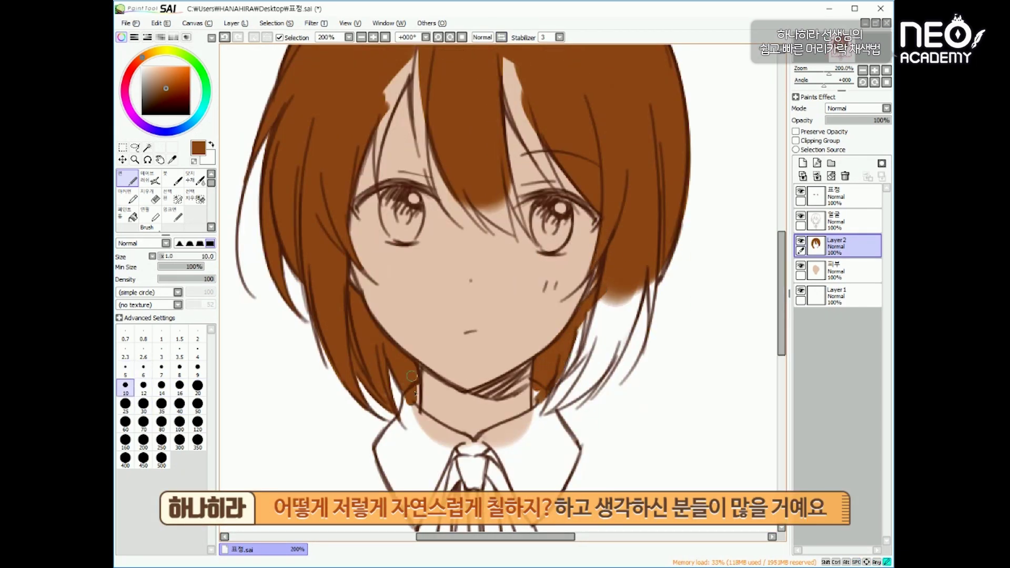
# - Fill the lower right locks and their pointed tips with brown, finishing at brush size 6
pyautogui.press('[')
pyautogui.moveTo(596, 310); pyautogui.dragTo(559, 381)
pyautogui.moveTo(634, 289); pyautogui.dragTo(602, 350)
pyautogui.press('[')
pyautogui.press('[')
pyautogui.press('[')
pyautogui.press('[')
pyautogui.press('[')
pyautogui.moveTo(536, 421); pyautogui.dragTo(576, 397)
pyautogui.press(']')
pyautogui.press(']')
pyautogui.moveTo(576, 392); pyautogui.dragTo(615, 363)
pyautogui.moveTo(655, 272); pyautogui.dragTo(649, 325)
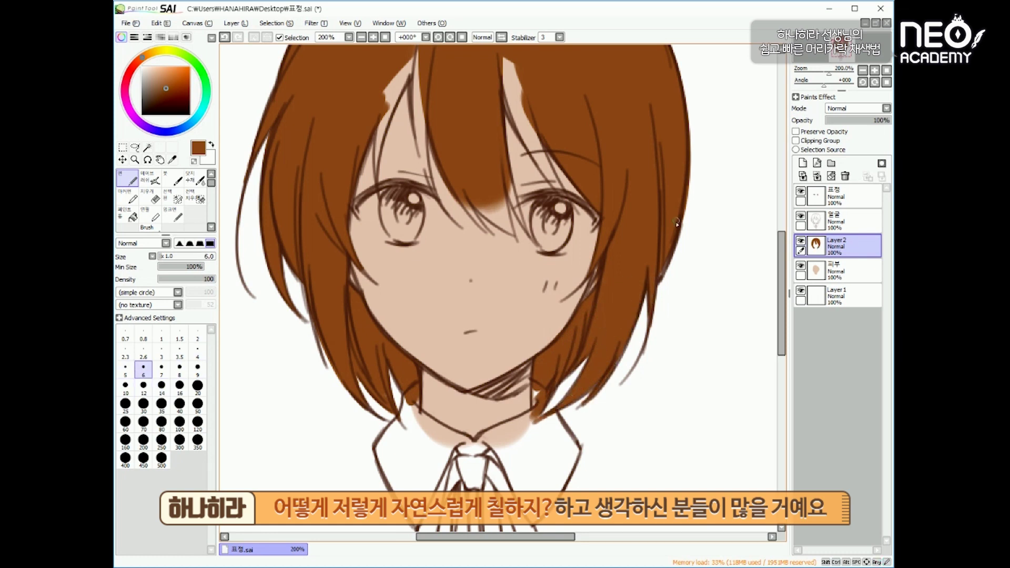
# - Paint the left and central strands of the bangs brown down to their tips
pyautogui.moveTo(447, 184); pyautogui.dragTo(462, 253)
pyautogui.moveTo(428, 133)
pyautogui.mouseDown()
pyautogui.moveTo(394, 225)
pyautogui.moveTo(410, 165)
pyautogui.moveTo(401, 173)
pyautogui.mouseUp()
pyautogui.press('[')
pyautogui.press('[')
pyautogui.moveTo(434, 142)
pyautogui.mouseDown()
pyautogui.moveTo(468, 286)
pyautogui.moveTo(437, 138)
pyautogui.moveTo(472, 266)
pyautogui.moveTo(522, 269)
pyautogui.mouseUp()
# - Paint the right strands of the bangs brown, filling the remaining gap above the right eye
pyautogui.press(']')
pyautogui.press(']')
pyautogui.press(']')
pyautogui.press(']')
pyautogui.press('[')
pyautogui.press('[')
pyautogui.press('[')
pyautogui.press('[')
pyautogui.press('[')
pyautogui.press(']')
pyautogui.press('[')
pyautogui.press('[')
pyautogui.press(']')
pyautogui.press(']')
pyautogui.moveTo(520, 169); pyautogui.dragTo(576, 258)
pyautogui.press(']')
pyautogui.press(']')
pyautogui.press(']')
pyautogui.press(']')
pyautogui.moveTo(521, 128); pyautogui.dragTo(551, 215)
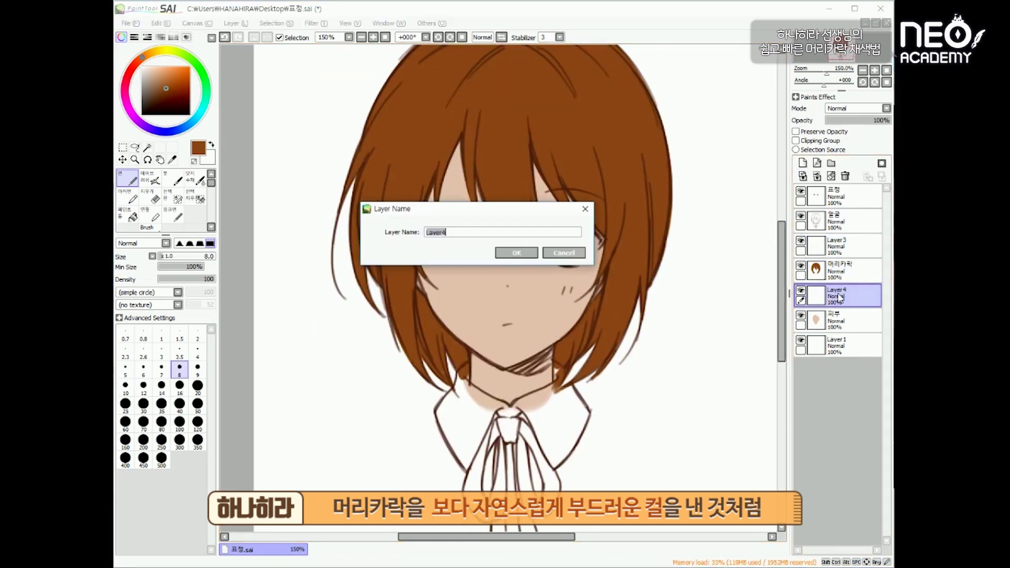
# - Name the layer beneath the hair 눈 and paint both irises orange-red at brush size 16
pyautogui.press(']')
pyautogui.press(']')
pyautogui.press(']')
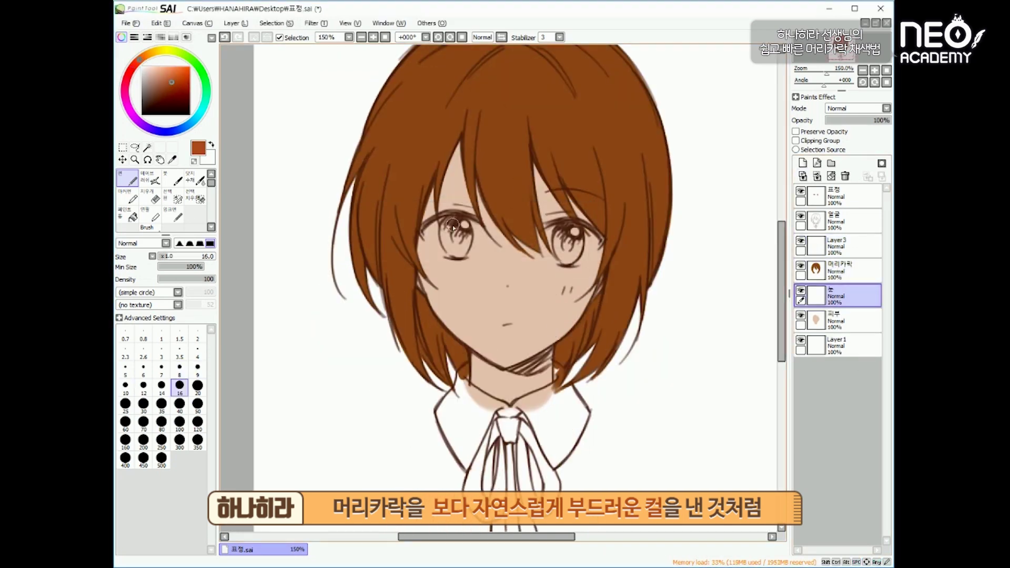
pyautogui.moveTo(563, 250); pyautogui.dragTo(571, 233)
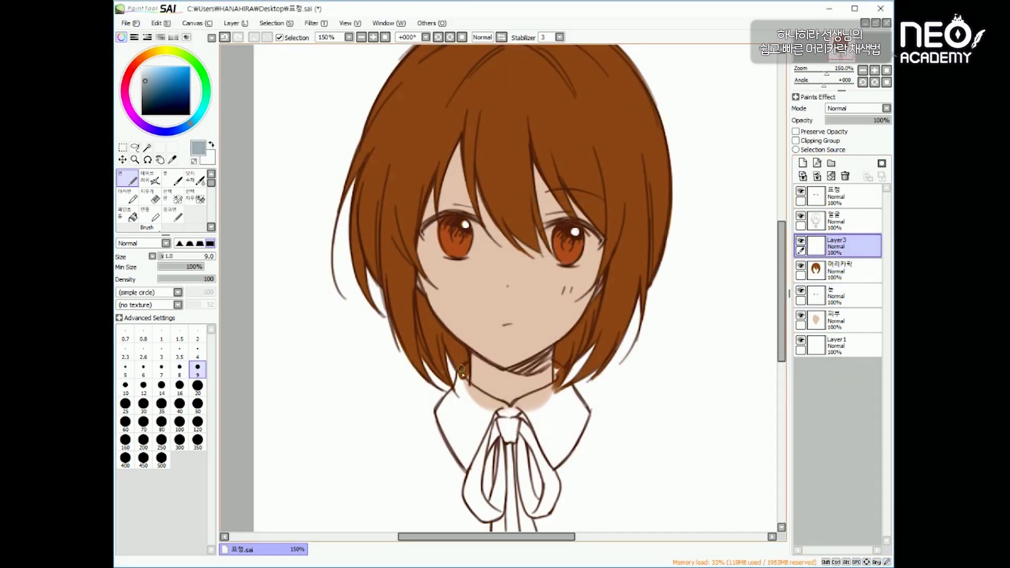
# - On Layer3, paint the shirt collar grey-blue and the ribbon tie red
pyautogui.moveTo(442, 407); pyautogui.dragTo(477, 476)
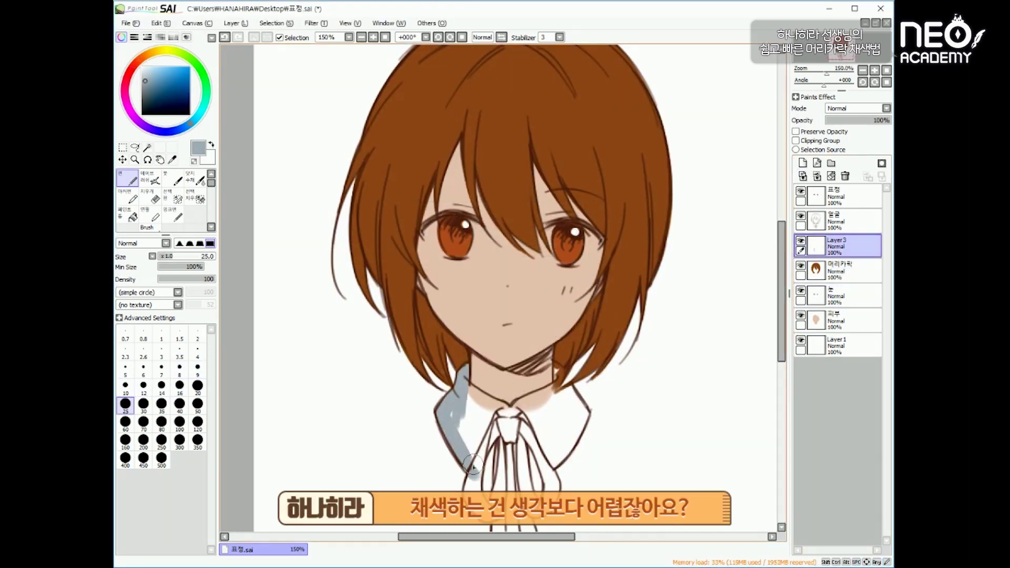
pyautogui.moveTo(474, 400)
pyautogui.mouseDown()
pyautogui.moveTo(557, 391)
pyautogui.moveTo(560, 375)
pyautogui.moveTo(574, 421)
pyautogui.mouseUp()
pyautogui.press('[')
pyautogui.press('[')
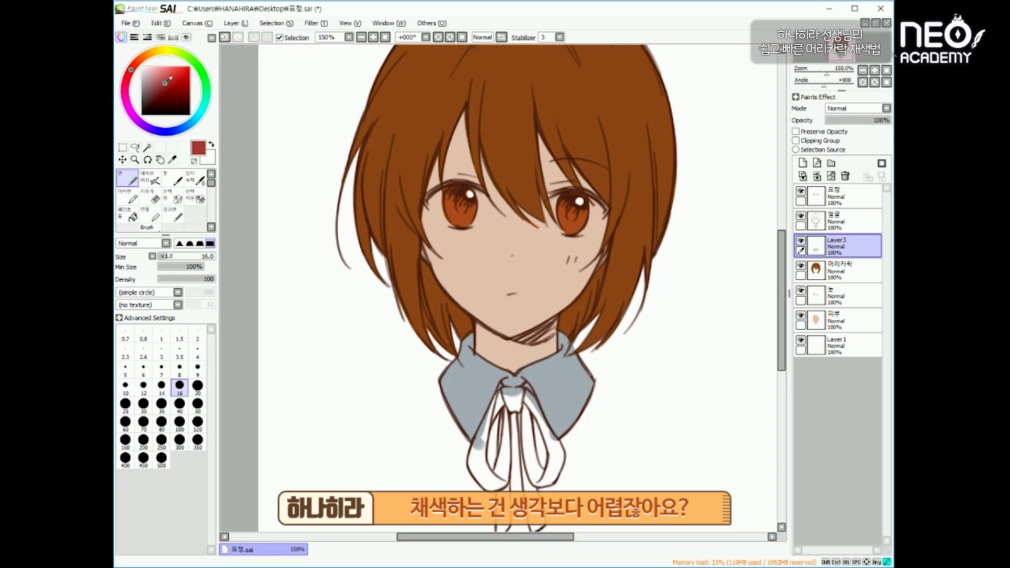
pyautogui.moveTo(503, 392)
pyautogui.mouseDown()
pyautogui.moveTo(486, 454)
pyautogui.moveTo(502, 416)
pyautogui.mouseUp()
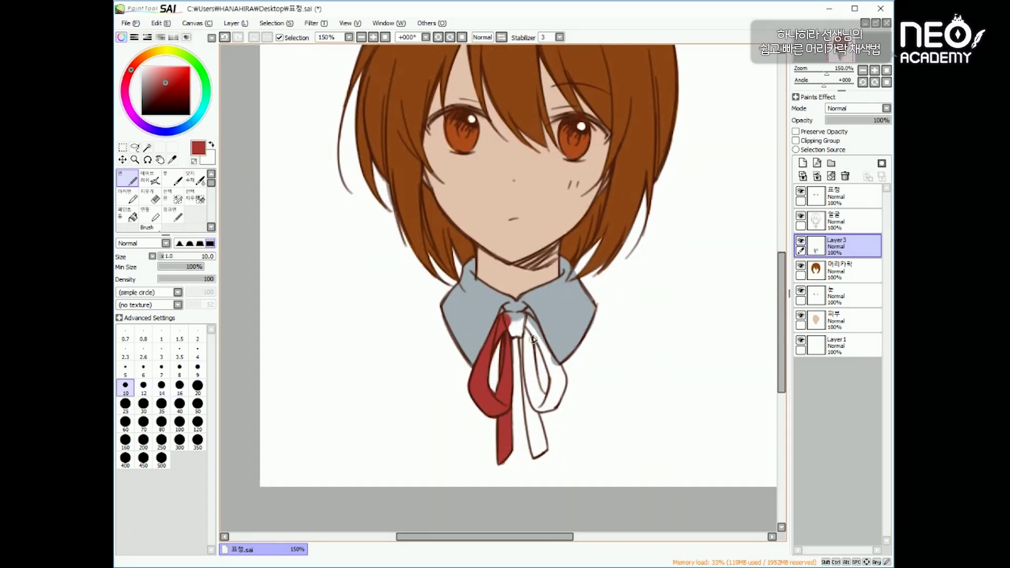
pyautogui.press('[')
pyautogui.moveTo(526, 326)
pyautogui.mouseDown()
pyautogui.moveTo(542, 452)
pyautogui.moveTo(533, 327)
pyautogui.moveTo(526, 368)
pyautogui.mouseUp()
pyautogui.moveTo(526, 368); pyautogui.dragTo(510, 321)
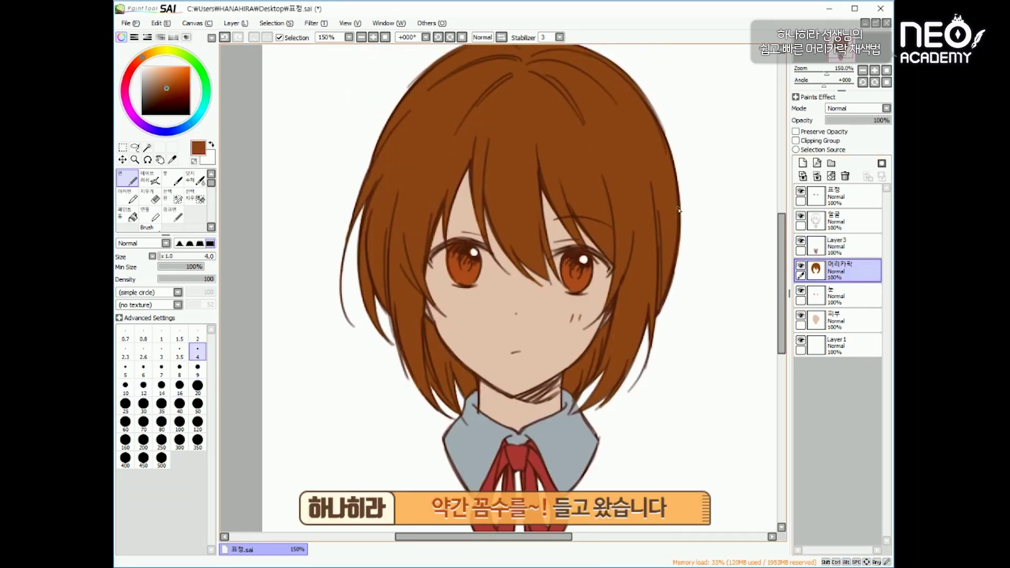
# - Clip the new layer to the skin layer and airbrush soft pink shading over the upper face at size 300
pyautogui.click(810, 139)
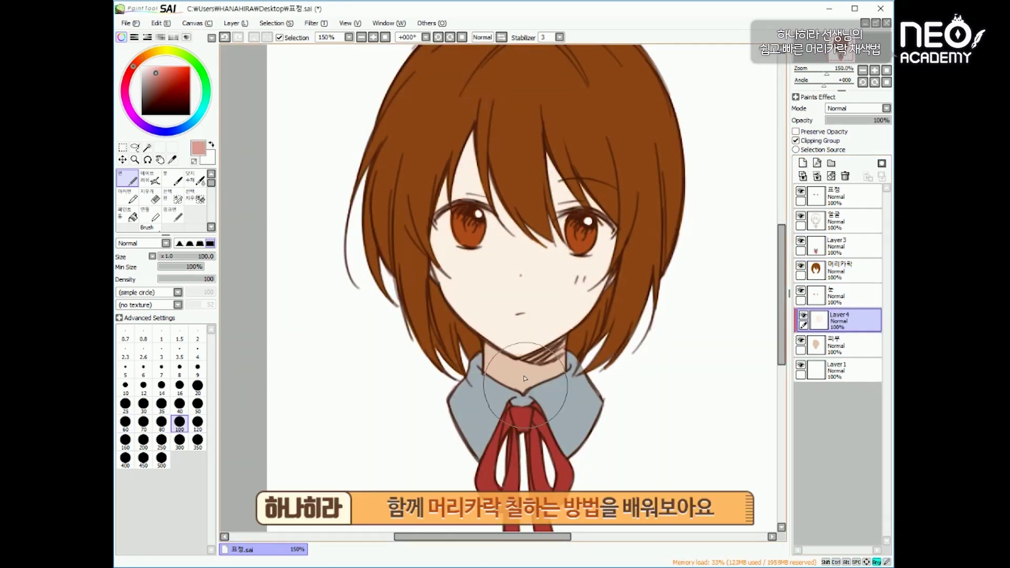
pyautogui.press(']')
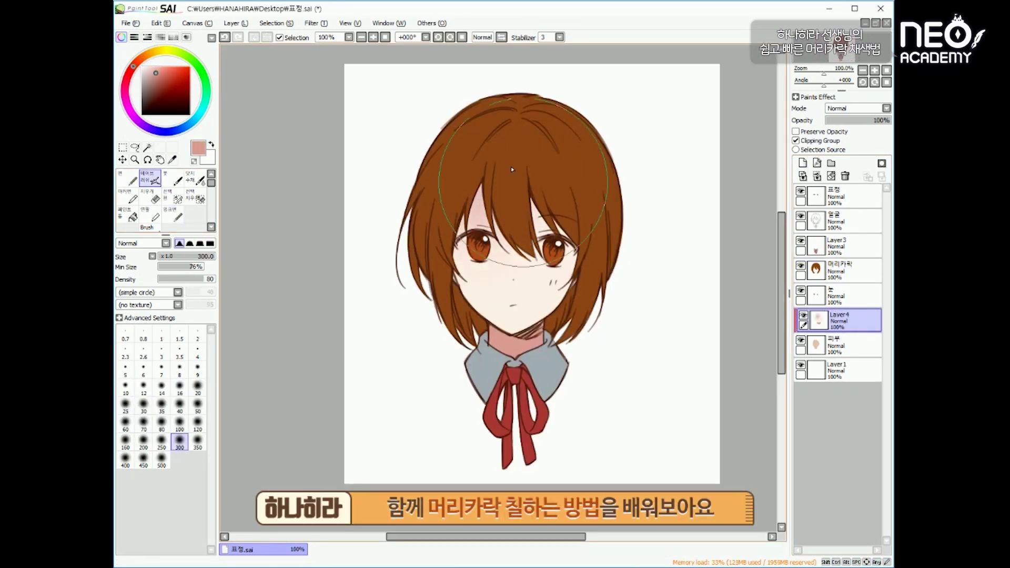
pyautogui.moveTo(463, 247); pyautogui.dragTo(558, 263)
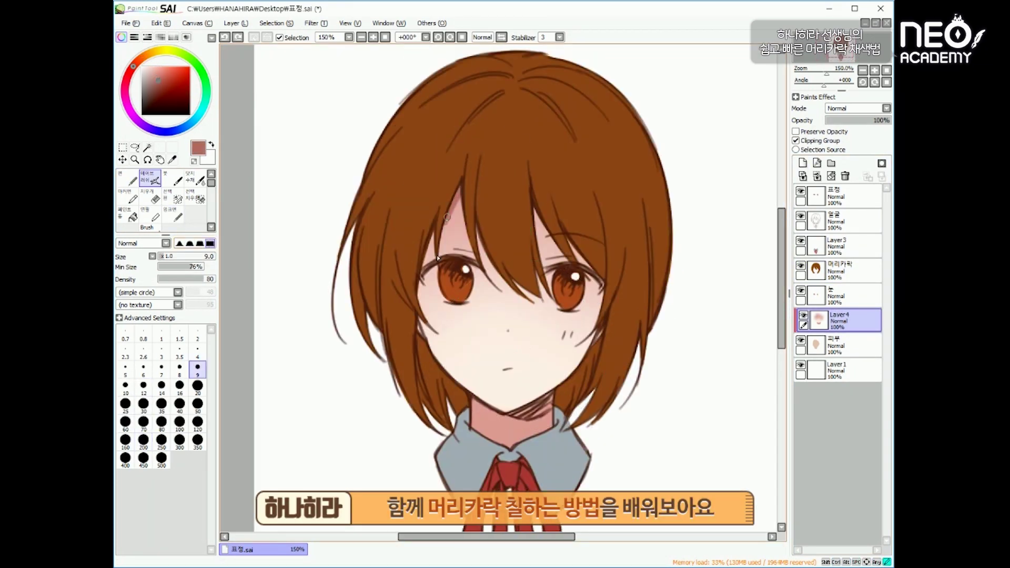
# - Paint reddish-brown shadows on the skin beneath the bangs and on the neck
pyautogui.press('[')
pyautogui.press('[')
pyautogui.moveTo(459, 203)
pyautogui.mouseDown()
pyautogui.moveTo(438, 258)
pyautogui.moveTo(506, 294)
pyautogui.mouseUp()
pyautogui.press(']')
pyautogui.press(']')
pyautogui.press(']')
pyautogui.press(']')
pyautogui.press(']')
pyautogui.moveTo(536, 211)
pyautogui.mouseDown()
pyautogui.moveTo(567, 258)
pyautogui.moveTo(601, 281)
pyautogui.mouseUp()
pyautogui.press('[')
pyautogui.moveTo(471, 397); pyautogui.dragTo(547, 421)
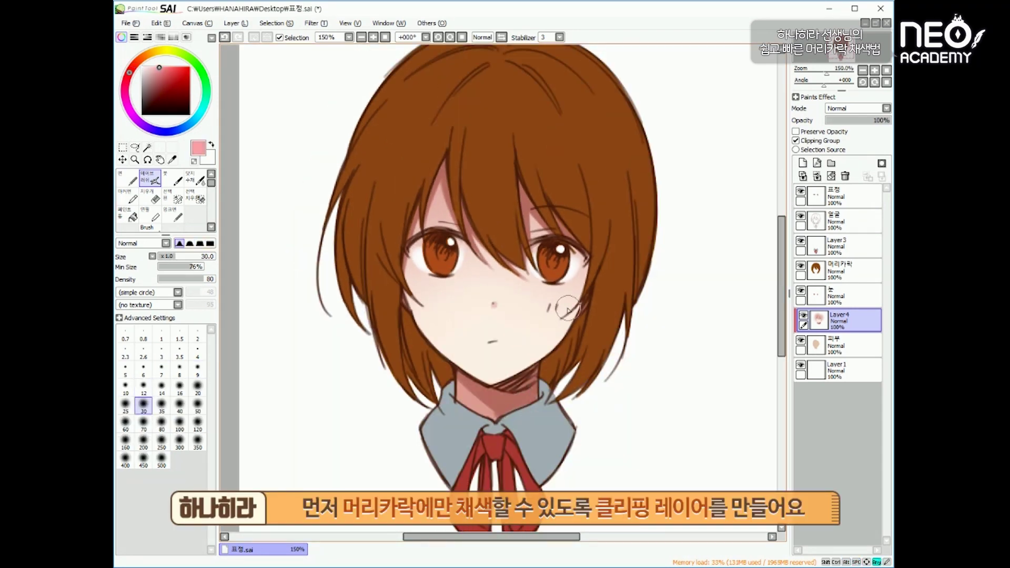
# - Airbrush pink blush onto the cheek at brush size 100
pyautogui.click(179, 423)
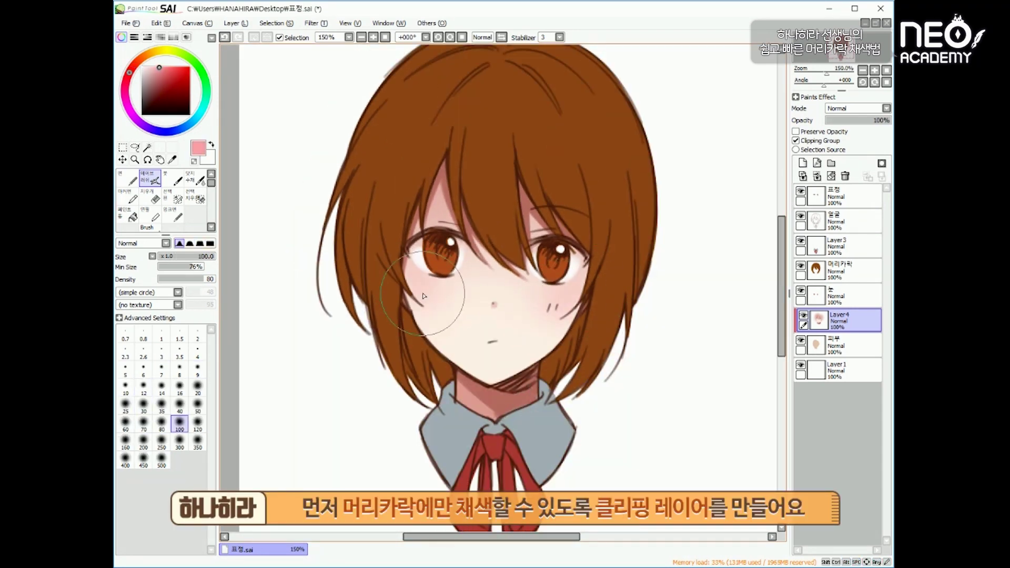
pyautogui.moveTo(379, 316); pyautogui.dragTo(414, 324)
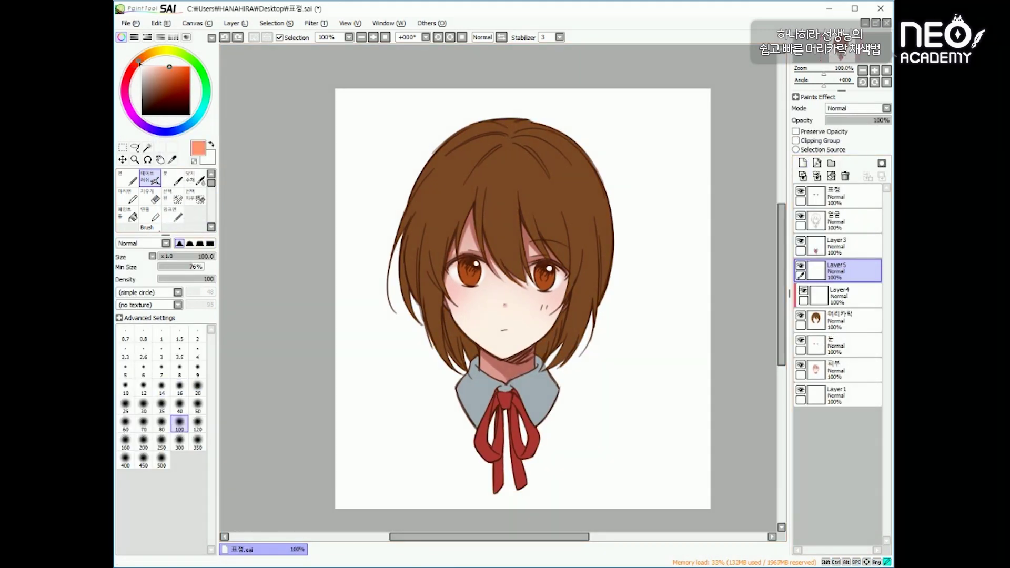
# - Choose a light peach as the hair highlight colour
pyautogui.click(147, 60)
pyautogui.click(159, 69)
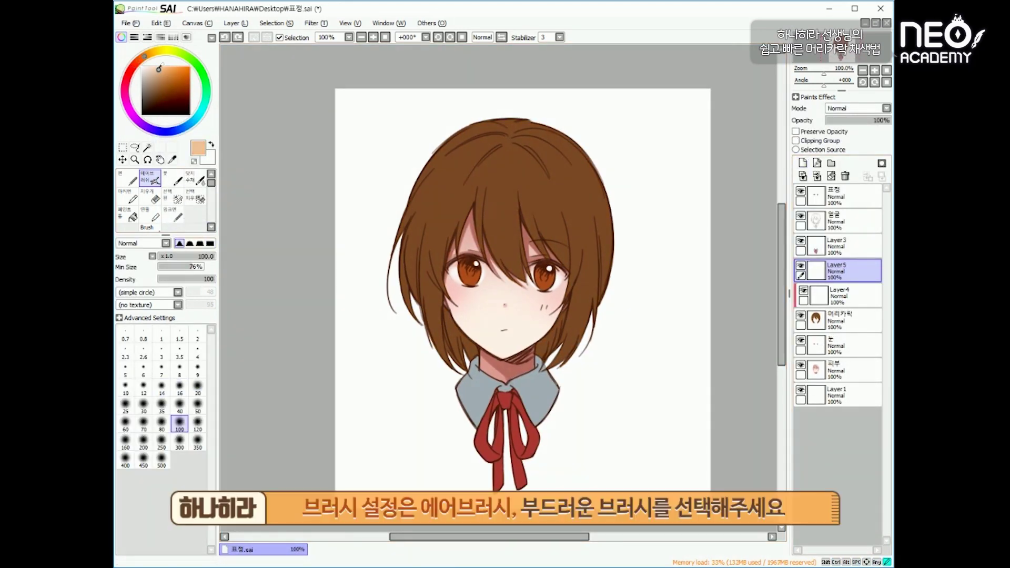
pyautogui.press(']')
pyautogui.press(']')
pyautogui.press(']')
pyautogui.press('[')
pyautogui.moveTo(436, 204)
pyautogui.mouseDown()
pyautogui.moveTo(440, 229)
pyautogui.moveTo(440, 220)
pyautogui.mouseUp()
pyautogui.hotkey('ctrl', 'z')
# - On the clipped Layer4, undo the strong stroke, set brush density to 50 and airbrush a soft peach highlight across the bangs
pyautogui.click(852, 305)
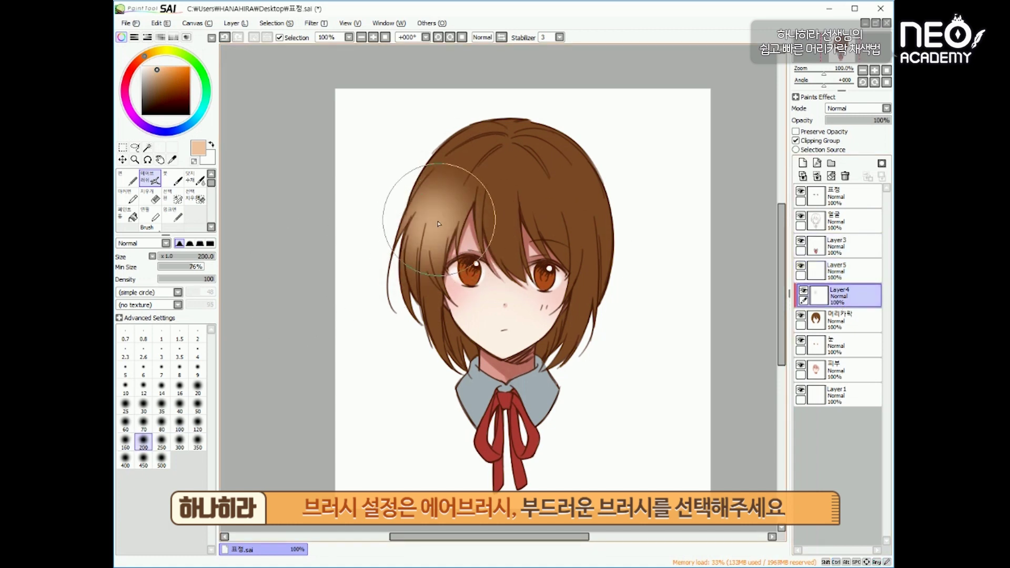
pyautogui.hotkey('ctrl', 'z')
pyautogui.click(186, 279)
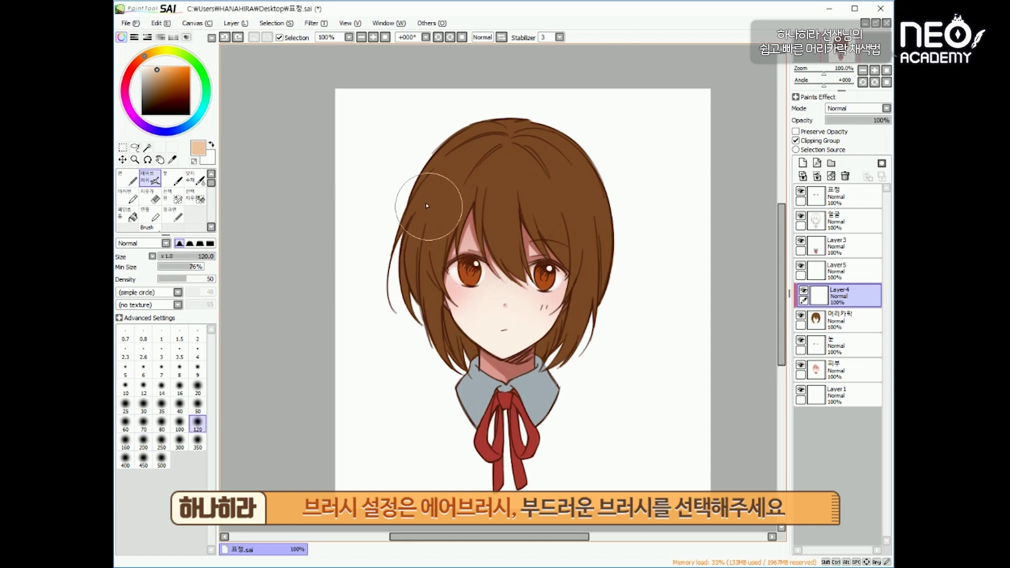
pyautogui.press('[')
pyautogui.moveTo(460, 210)
pyautogui.mouseDown()
pyautogui.moveTo(433, 212)
pyautogui.moveTo(444, 229)
pyautogui.moveTo(481, 216)
pyautogui.moveTo(425, 217)
pyautogui.mouseUp()
pyautogui.press(']')
pyautogui.moveTo(488, 222)
pyautogui.mouseDown()
pyautogui.moveTo(475, 236)
pyautogui.moveTo(557, 229)
pyautogui.mouseUp()
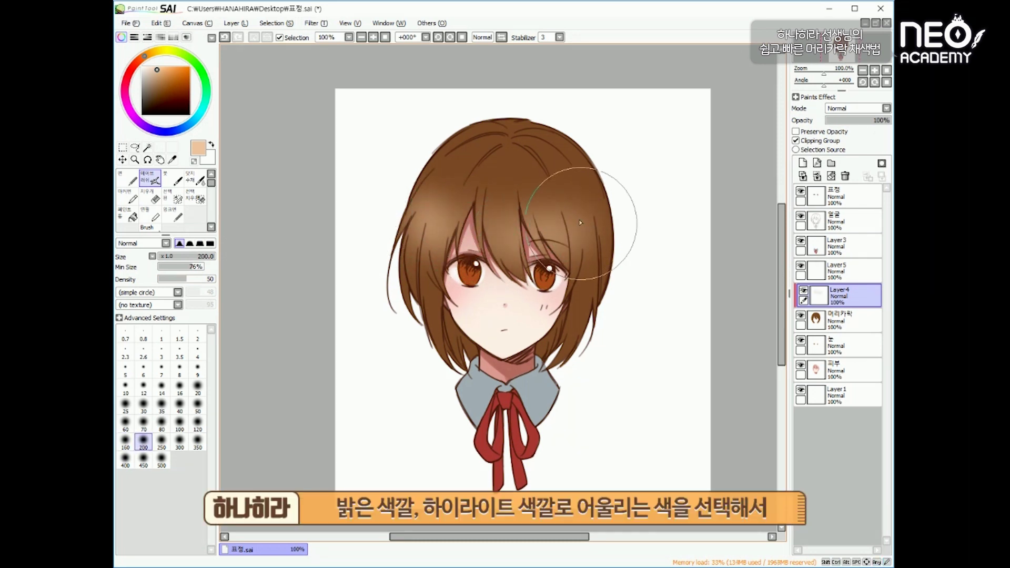
# - Build up the peach highlight on the bangs and side hair with airbrush sizes from 250 down to 60
pyautogui.press('[')
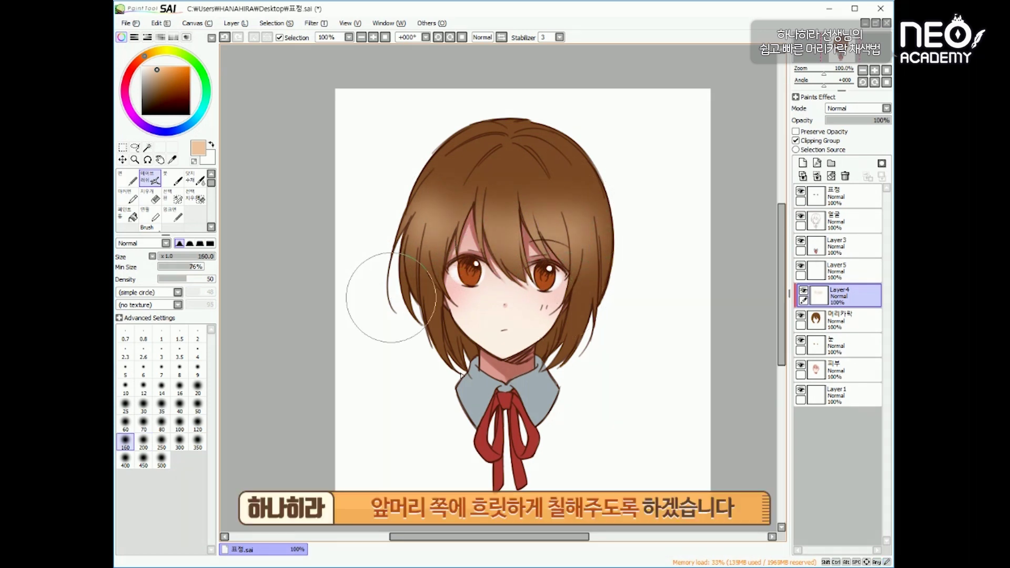
pyautogui.press(']')
pyautogui.press(']')
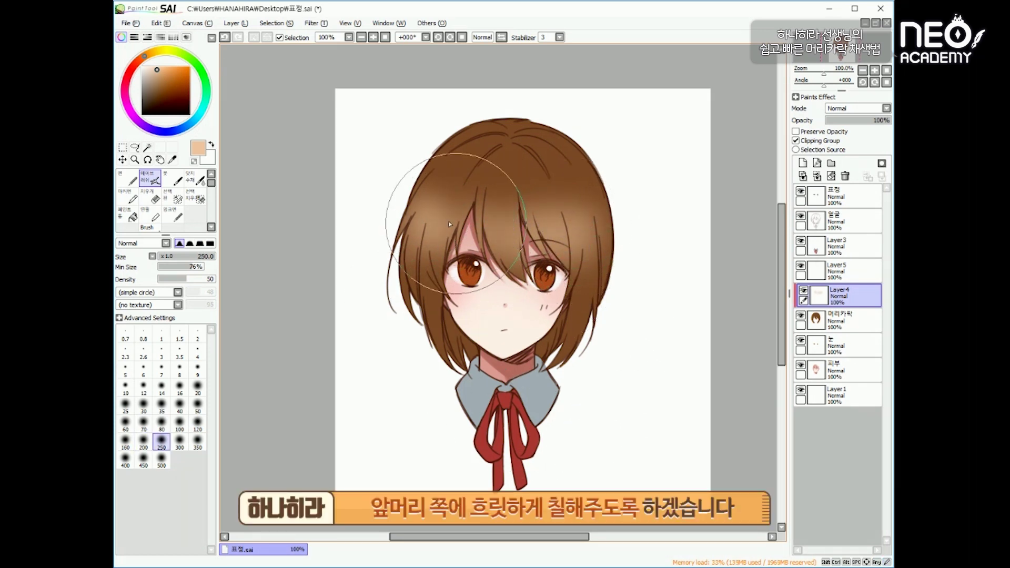
pyautogui.press('[')
pyautogui.press('[')
pyautogui.press('[')
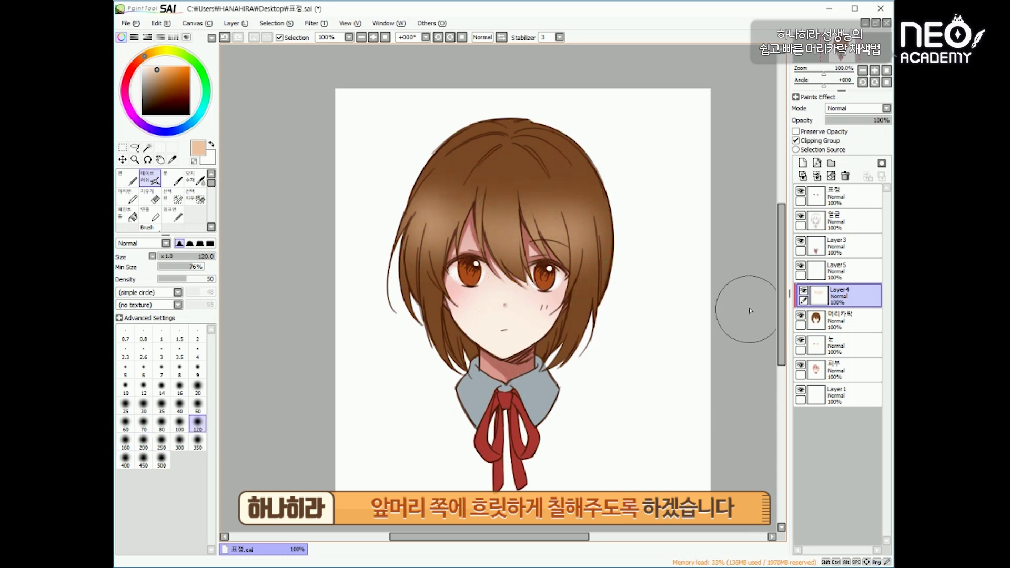
pyautogui.press('[')
pyautogui.press('[')
pyautogui.press('[')
pyautogui.press('[')
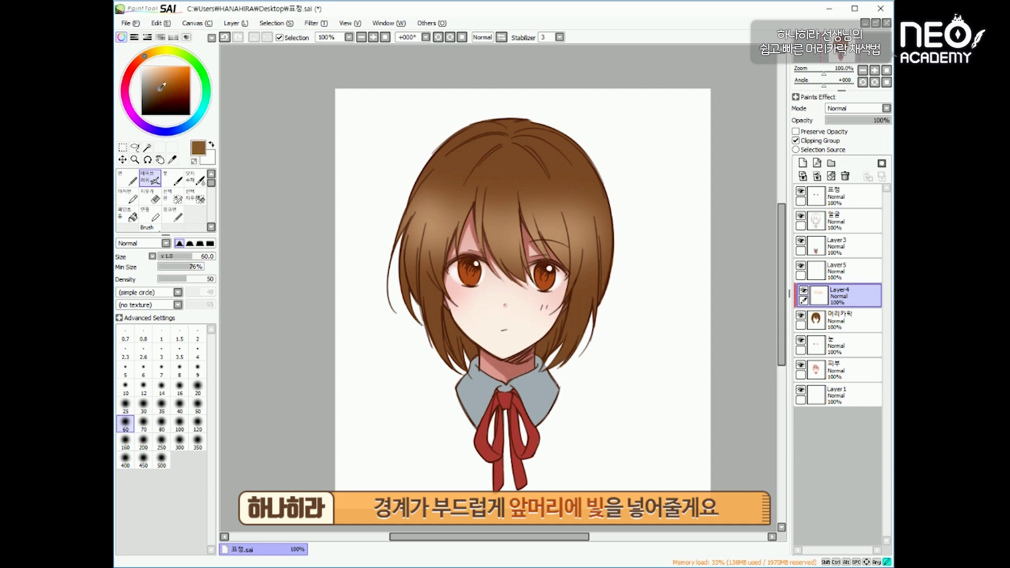
# - Airbrush darker brown shading over the crown of the head at brush size 160
pyautogui.press(']')
pyautogui.press(']')
pyautogui.press(']')
pyautogui.press(']')
pyautogui.press(']')
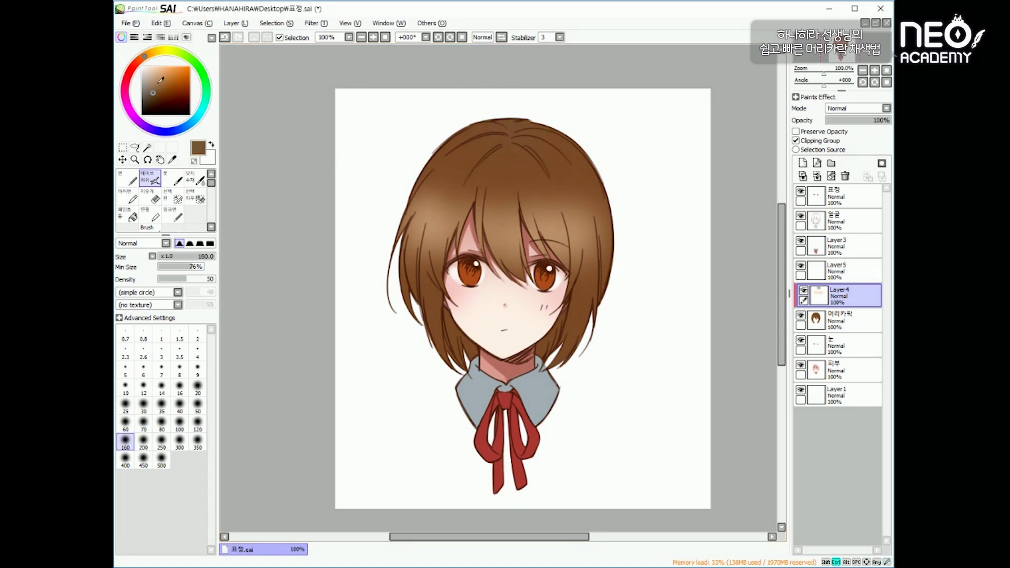
pyautogui.moveTo(535, 141)
pyautogui.mouseDown()
pyautogui.moveTo(499, 129)
pyautogui.moveTo(478, 141)
pyautogui.moveTo(533, 142)
pyautogui.mouseUp()
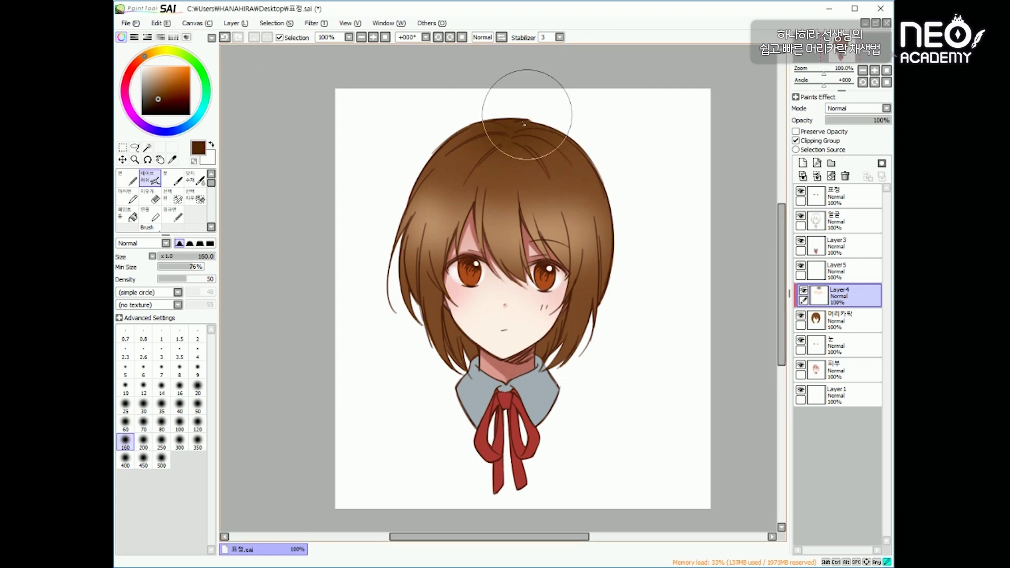
# - Airbrush dark brown shading on the lower inner hair around the neck at brush sizes 200 and 160
pyautogui.press(']')
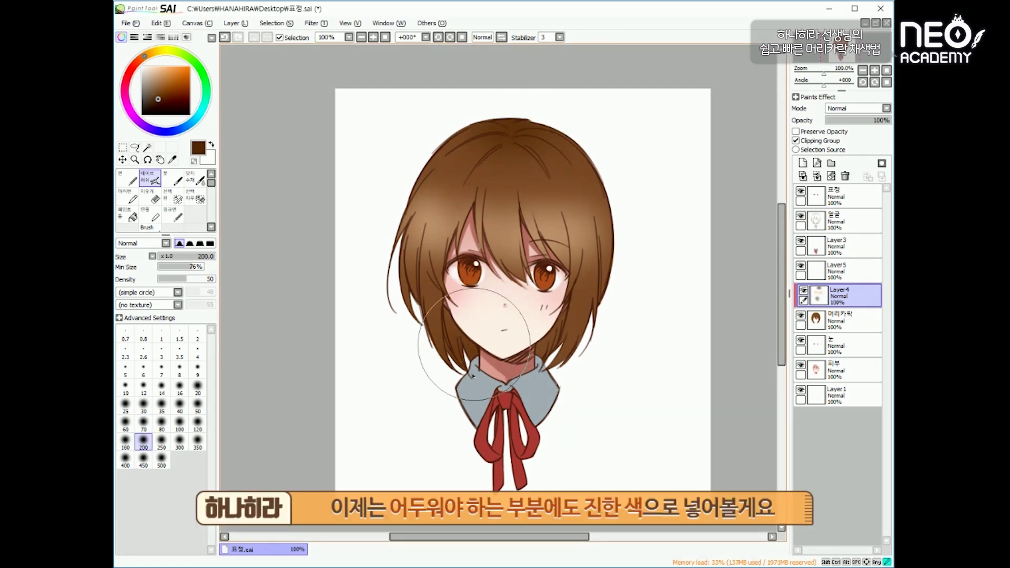
pyautogui.press('[')
pyautogui.moveTo(541, 411)
pyautogui.mouseDown()
pyautogui.moveTo(509, 410)
pyautogui.moveTo(520, 394)
pyautogui.moveTo(476, 359)
pyautogui.mouseUp()
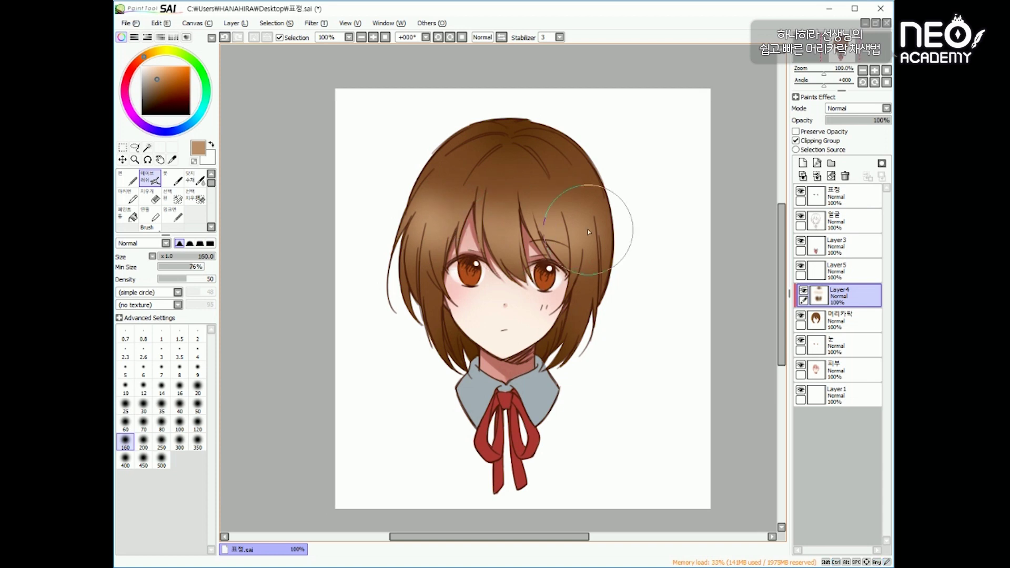
# - Switch the brush to the hardest edge shape and reduce its size to 14
pyautogui.click(210, 245)
pyautogui.press('[')
pyautogui.press('[')
pyautogui.press('[')
pyautogui.press('[')
pyautogui.press('[')
pyautogui.press('[')
pyautogui.press('[')
pyautogui.press('[')
pyautogui.press('[')
pyautogui.press('[')
pyautogui.press('[')
pyautogui.press('[')
pyautogui.press('[')
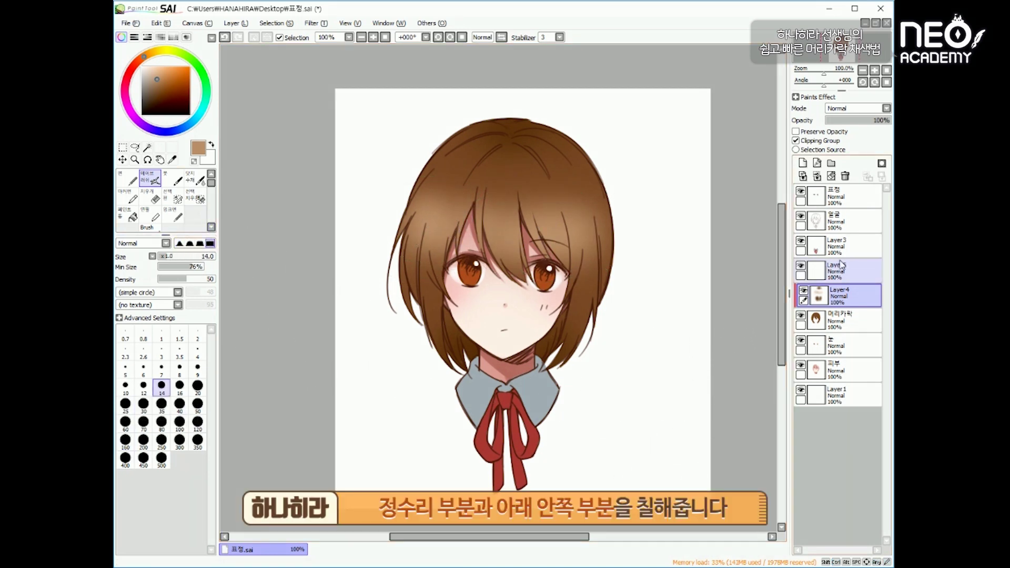
# - Select Layer5 and set the brush to size 40, minimum size 17% and density 73
pyautogui.click(848, 271)
pyautogui.press(']')
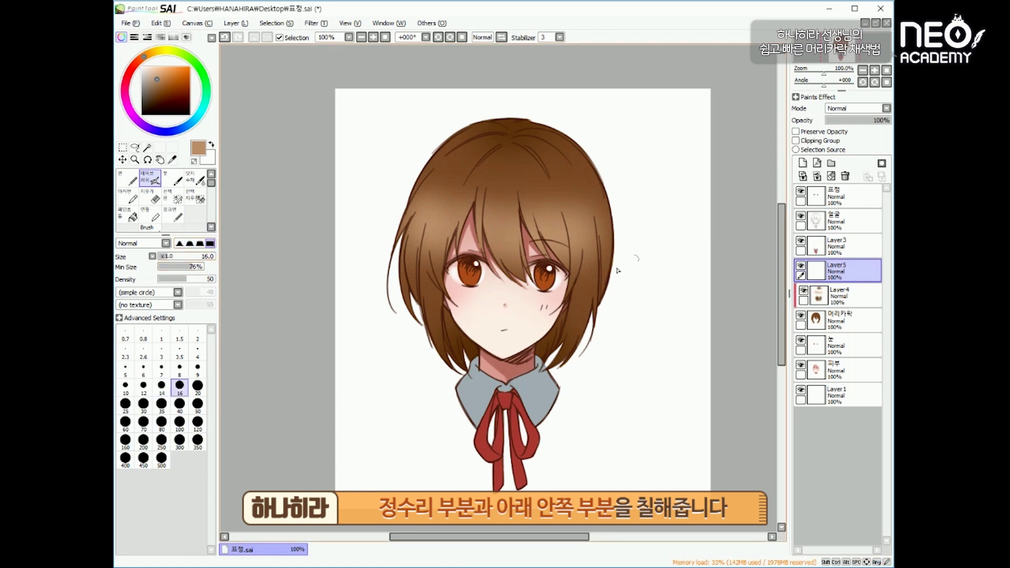
pyautogui.press(']')
pyautogui.press(']')
pyautogui.press(']')
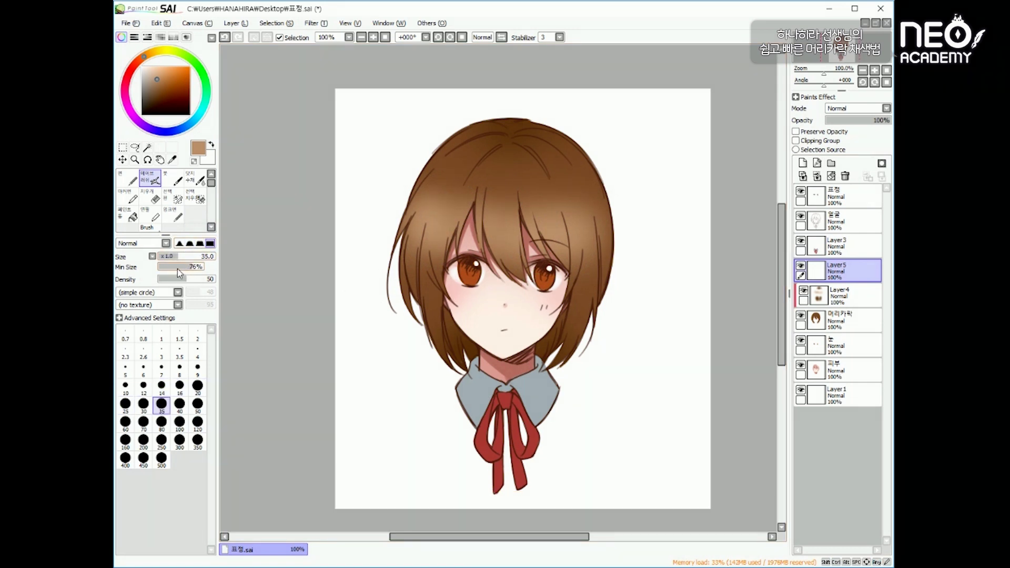
pyautogui.click(165, 268)
pyautogui.click(200, 279)
pyautogui.press('[')
pyautogui.press(']')
pyautogui.press(']')
# - Test the brush with several long tapered light brown strokes on the blank canvas beside the hair
pyautogui.moveTo(672, 196); pyautogui.dragTo(661, 347)
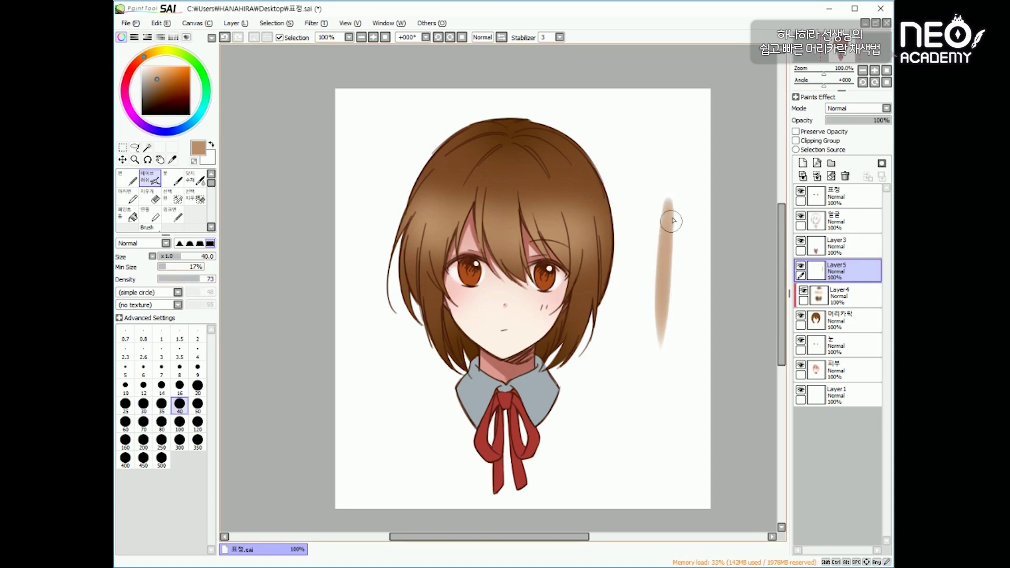
pyautogui.moveTo(662, 187); pyautogui.dragTo(649, 335)
pyautogui.hotkey('ctrl', 'z')
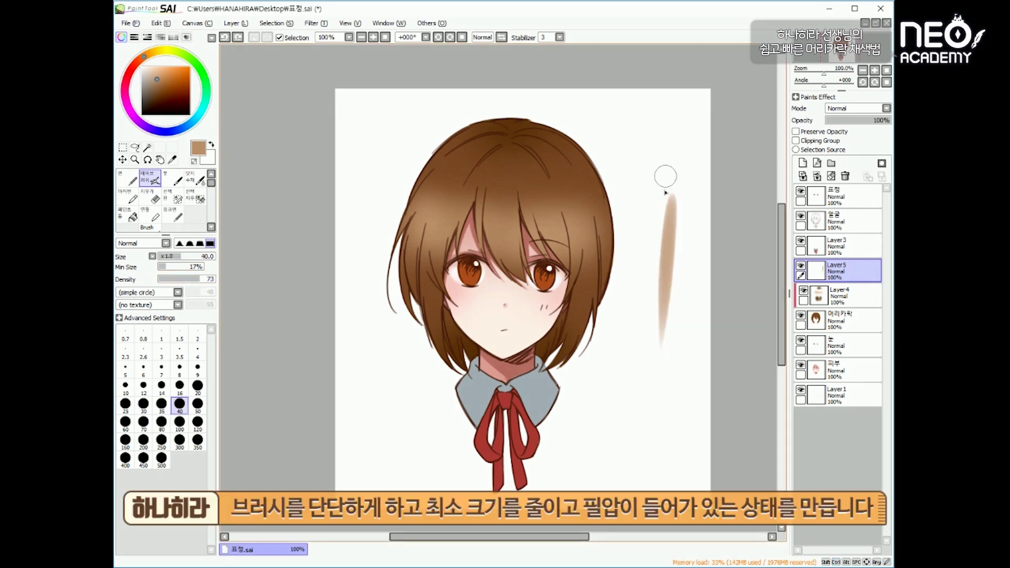
pyautogui.moveTo(665, 180); pyautogui.dragTo(643, 346)
pyautogui.hotkey('ctrl', 'z')
pyautogui.moveTo(696, 224); pyautogui.dragTo(682, 364)
pyautogui.moveTo(655, 178); pyautogui.dragTo(642, 284)
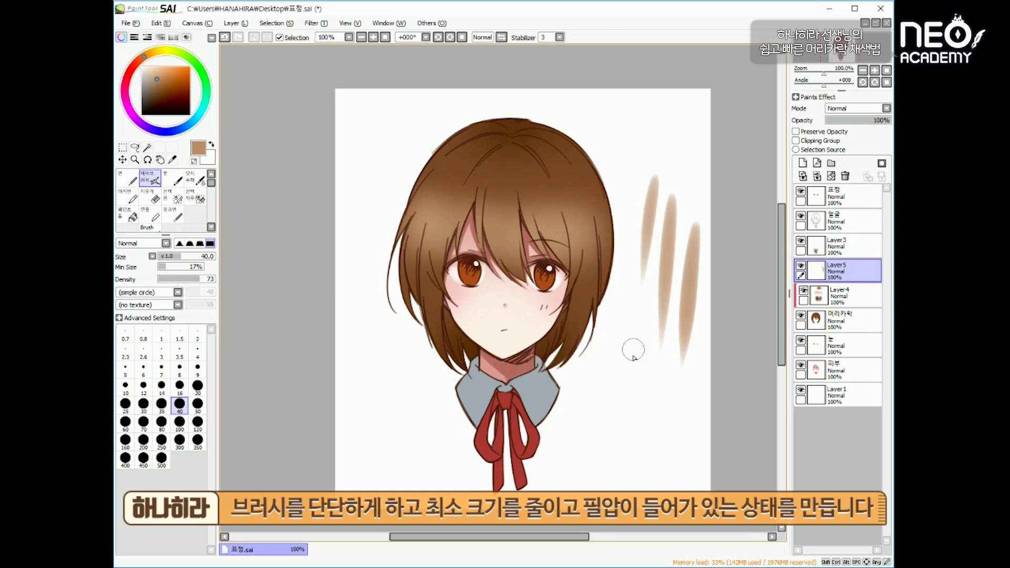
pyautogui.moveTo(654, 178); pyautogui.dragTo(642, 284)
pyautogui.moveTo(672, 197)
pyautogui.mouseDown()
pyautogui.moveTo(661, 339)
pyautogui.moveTo(691, 263)
pyautogui.mouseUp()
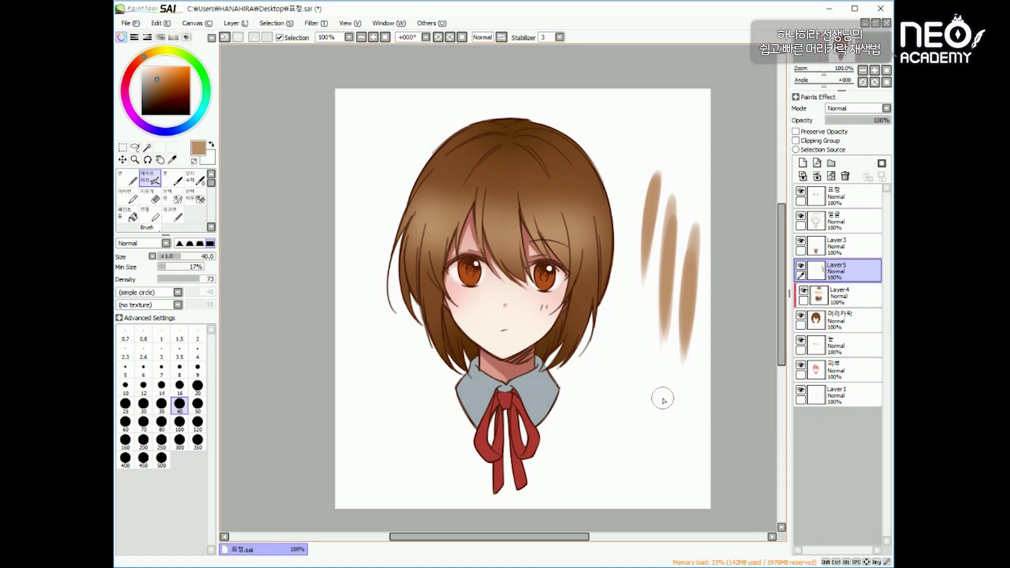
# - Undo all the test strokes beside the hair
pyautogui.hotkey('ctrl', 'z')
pyautogui.hotkey('ctrl', 'z')
pyautogui.hotkey('ctrl', 'z')
pyautogui.hotkey('ctrl', 'z')
pyautogui.hotkey('ctrl', 'z')
pyautogui.hotkey('ctrl', 'z')
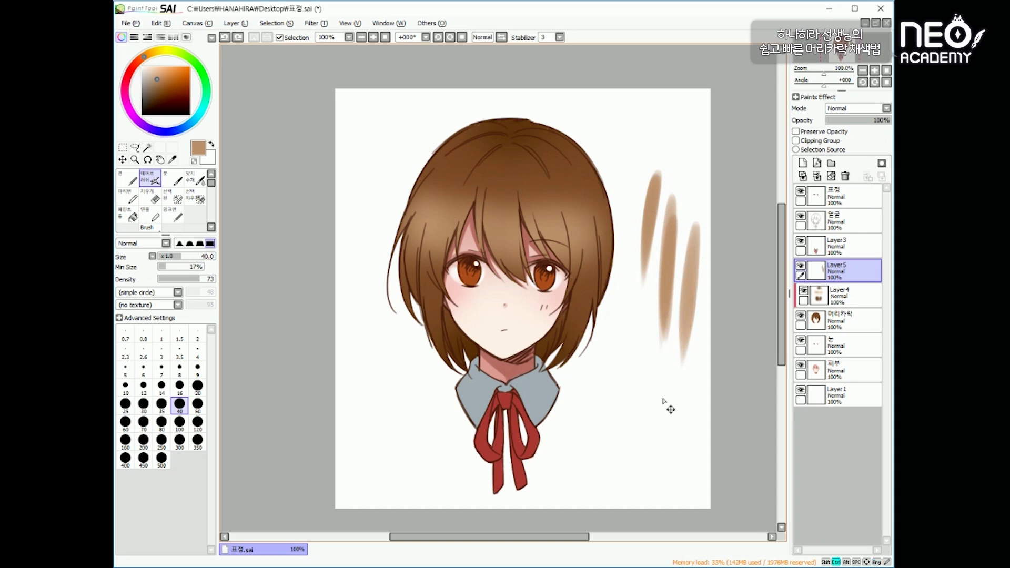
pyautogui.hotkey('ctrl', 'z')
pyautogui.hotkey('ctrl', 'z')
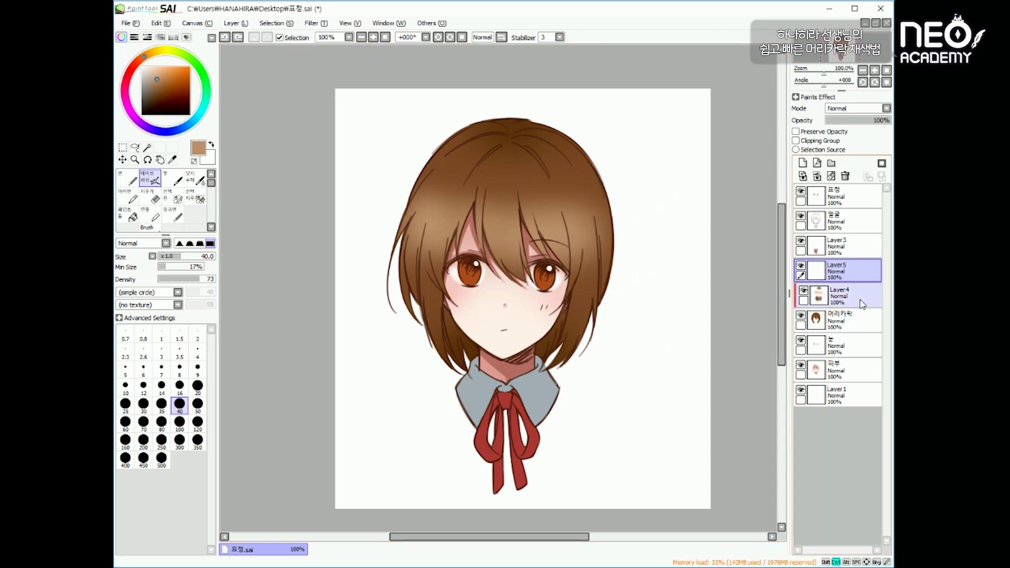
# - Add a new layer directly above Layer4 and make it a clipping group layer
pyautogui.click(863, 300)
pyautogui.click(802, 163)
pyautogui.click(796, 141)
# - Sample a dark brown from the hair and paint an upward strand stroke in the left side hair at brush size 20
pyautogui.scroll(6, 631, 226)
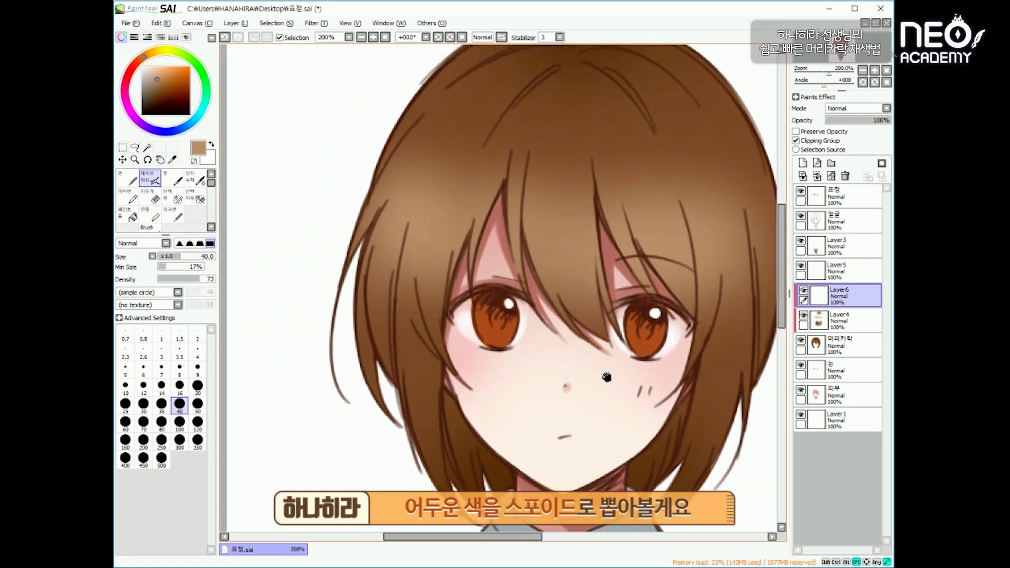
pyautogui.moveTo(606, 377); pyautogui.dragTo(666, 382)
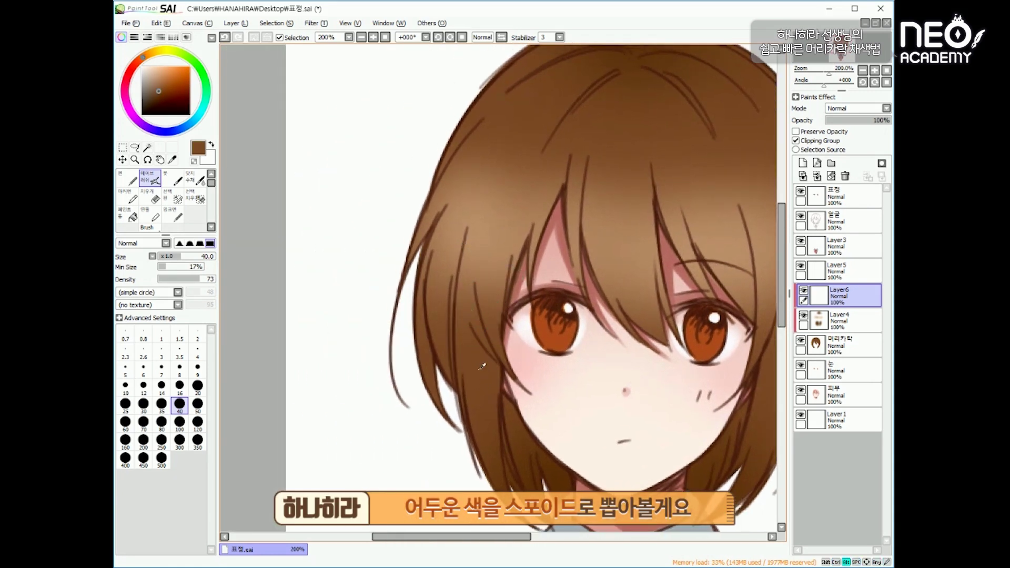
pyautogui.press('[')
pyautogui.press('[')
pyautogui.press('[')
pyautogui.press('[')
pyautogui.press('[')
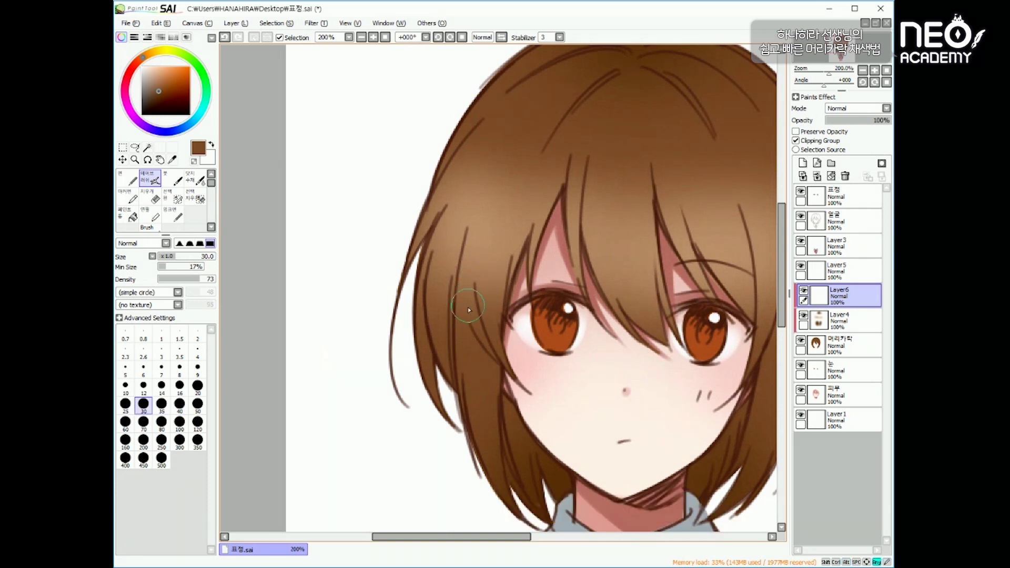
pyautogui.press(']')
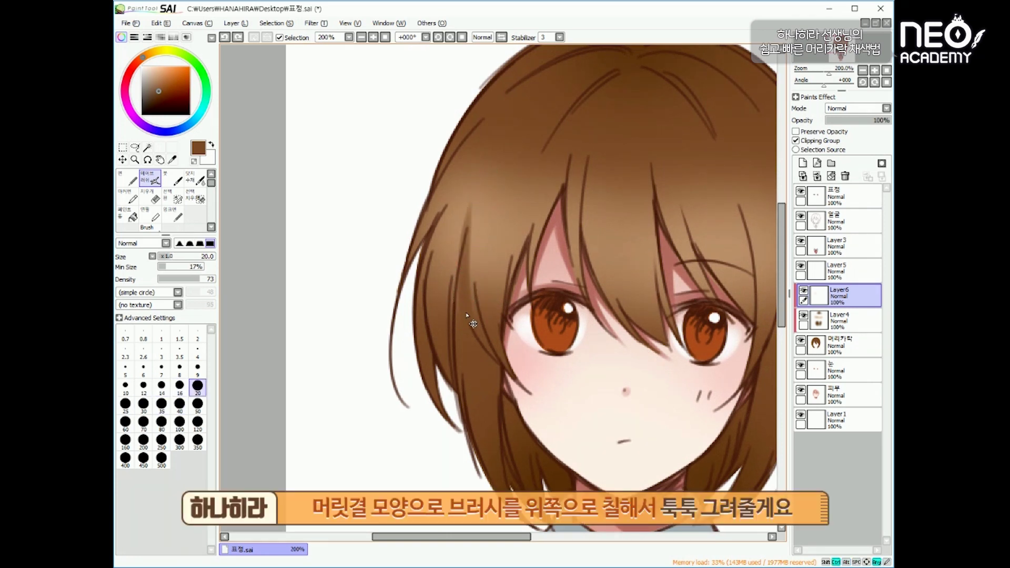
pyautogui.hotkey('ctrl', 'z')
pyautogui.moveTo(474, 343); pyautogui.dragTo(468, 221)
# - At brush size 30, add more upward dark strand strokes across the left side hair highlight
pyautogui.press(']')
pyautogui.press(']')
pyautogui.moveTo(447, 318); pyautogui.dragTo(452, 198)
pyautogui.moveTo(418, 285); pyautogui.dragTo(460, 188)
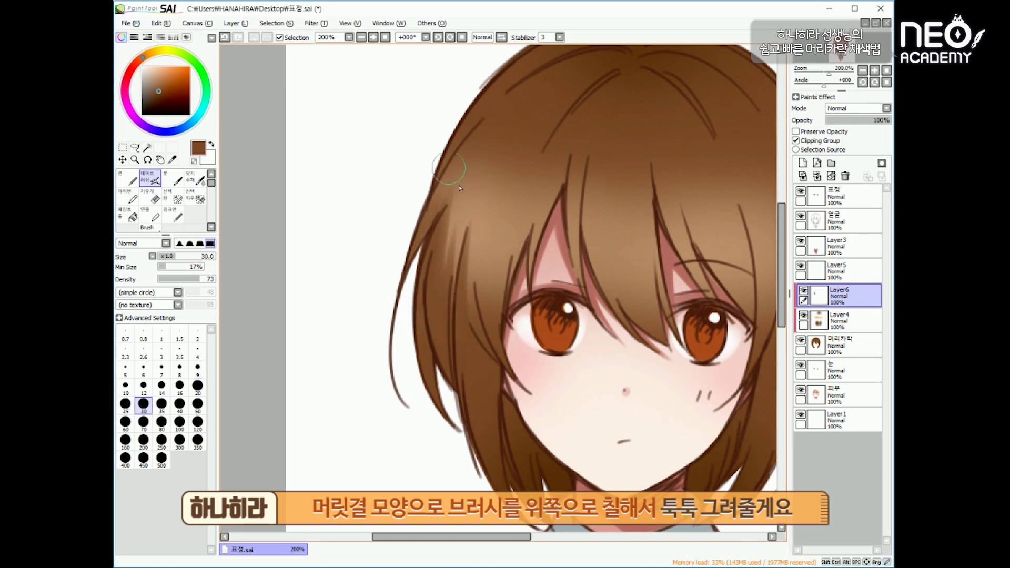
pyautogui.moveTo(487, 316); pyautogui.dragTo(492, 215)
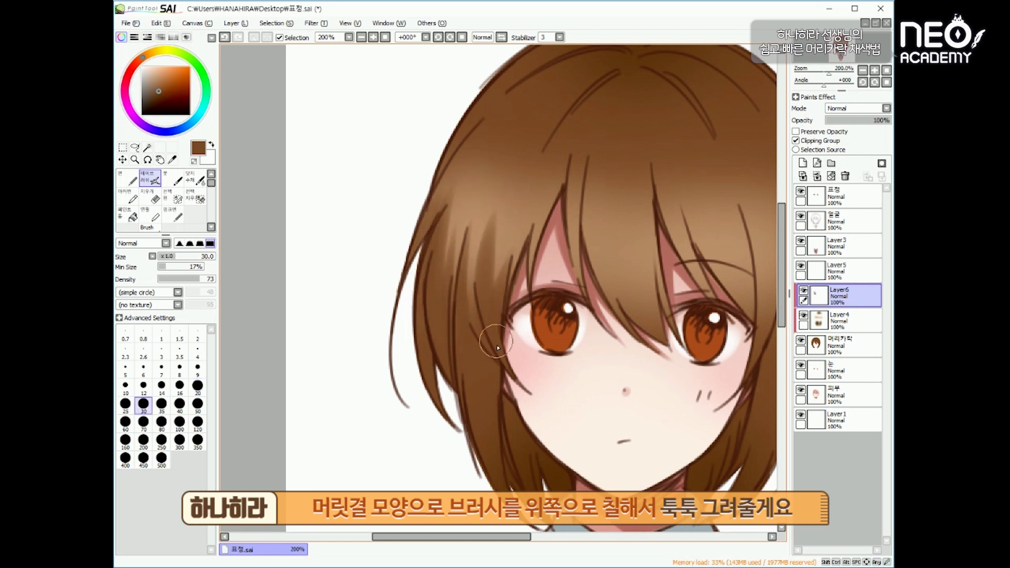
# - Paint upward dark brown strand strokes from the tips of the central bangs and try strokes over the right eye
pyautogui.moveTo(638, 357)
pyautogui.mouseDown()
pyautogui.moveTo(565, 347)
pyautogui.moveTo(517, 227)
pyautogui.mouseUp()
pyautogui.moveTo(572, 321)
pyautogui.mouseDown()
pyautogui.moveTo(536, 243)
pyautogui.moveTo(557, 270)
pyautogui.mouseUp()
pyautogui.moveTo(592, 329); pyautogui.dragTo(584, 243)
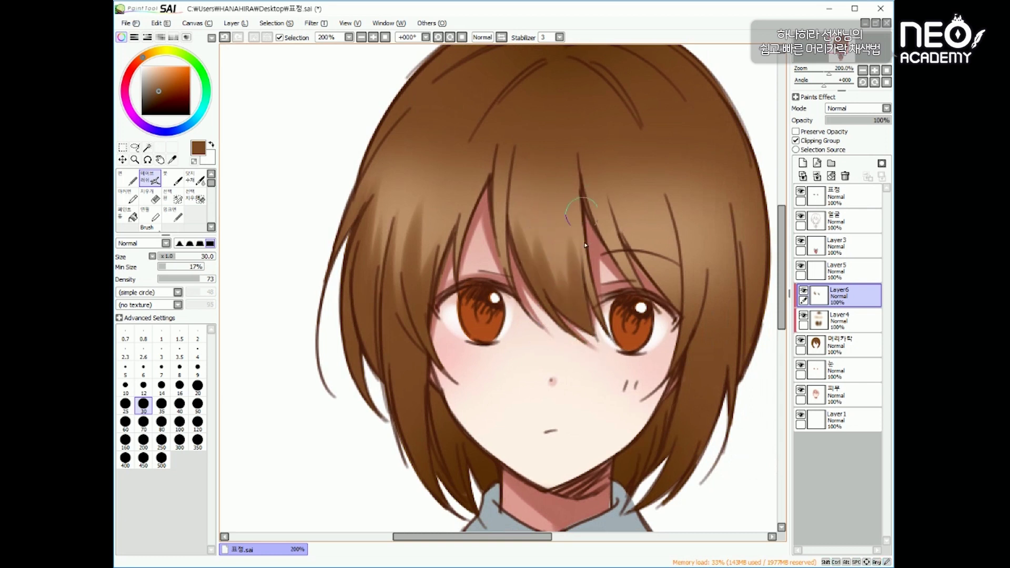
pyautogui.moveTo(677, 324)
pyautogui.mouseDown()
pyautogui.moveTo(650, 224)
pyautogui.moveTo(665, 192)
pyautogui.moveTo(634, 198)
pyautogui.mouseUp()
pyautogui.hotkey('ctrl', 'z')
pyautogui.hotkey('ctrl', 'z')
pyautogui.moveTo(679, 316); pyautogui.dragTo(658, 243)
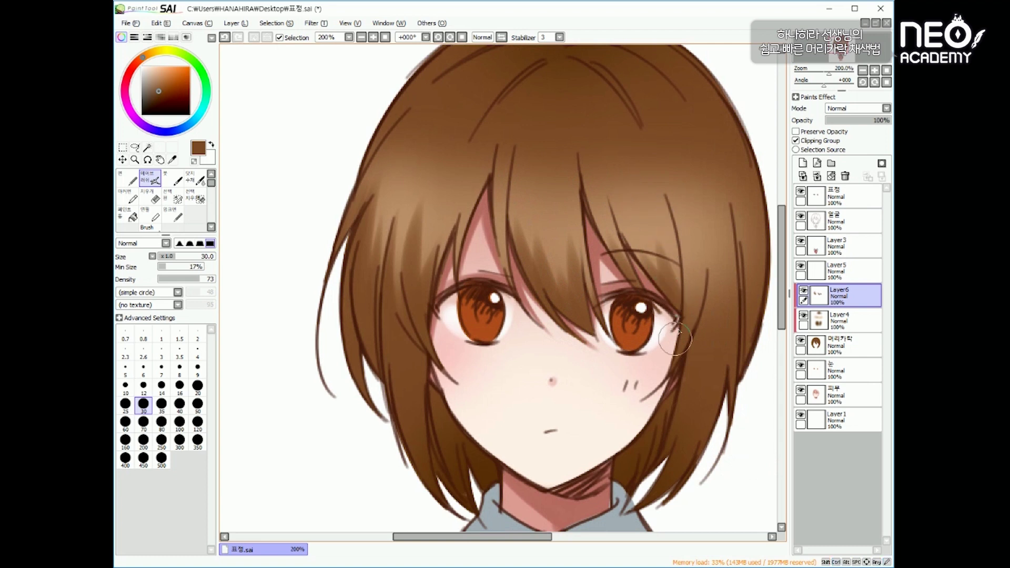
pyautogui.hotkey('ctrl', 'z')
# - Paint upward dark brown strand strokes into the highlight of the right side hair, undoing the unwanted ones
pyautogui.moveTo(706, 325); pyautogui.dragTo(703, 185)
pyautogui.hotkey('ctrl', 'z')
pyautogui.moveTo(733, 342); pyautogui.dragTo(739, 226)
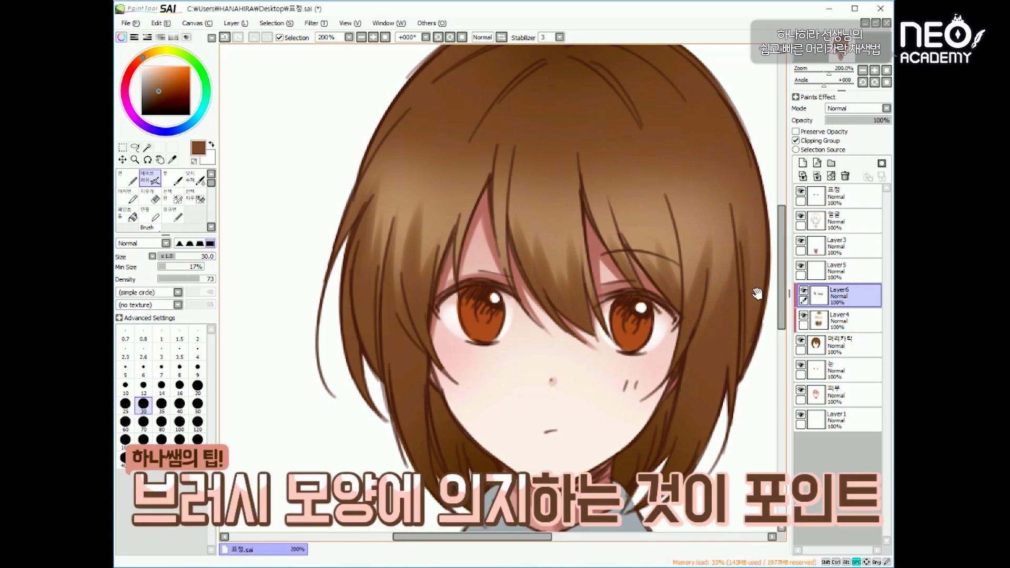
pyautogui.moveTo(756, 293); pyautogui.dragTo(716, 337)
pyautogui.hotkey('ctrl', 'z')
pyautogui.moveTo(681, 368)
pyautogui.mouseDown()
pyautogui.moveTo(687, 278)
pyautogui.moveTo(708, 213)
pyautogui.mouseUp()
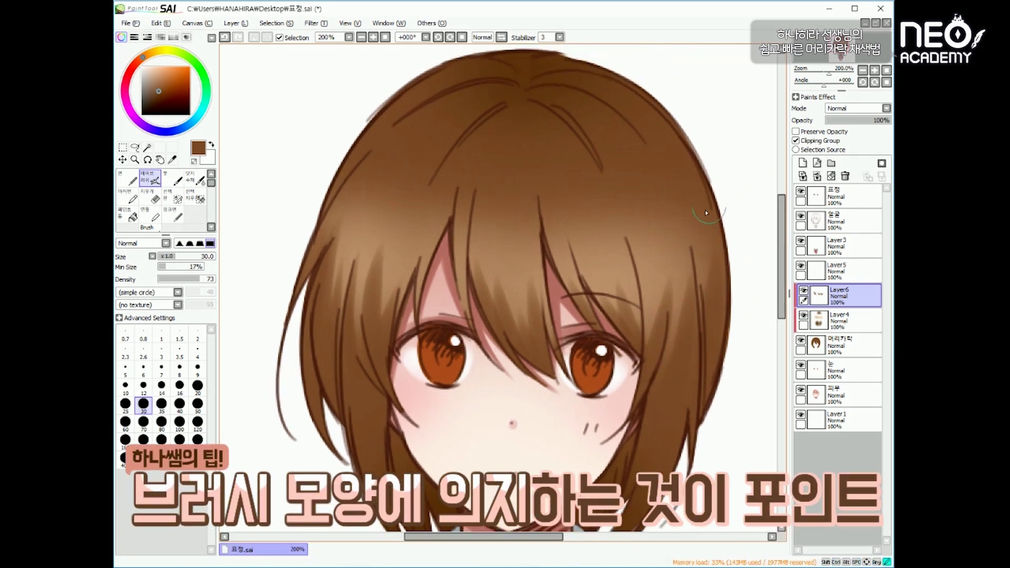
# - Paint dark brown strands downward from the crown into the highlight of the central bangs, undoing the unwanted strokes
pyautogui.moveTo(435, 364); pyautogui.dragTo(473, 366)
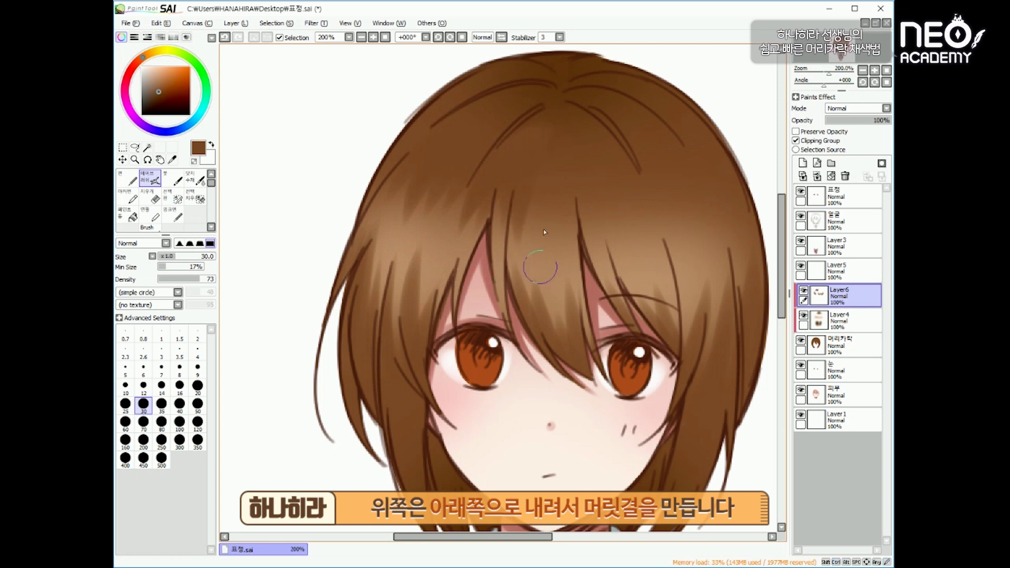
pyautogui.moveTo(553, 124); pyautogui.dragTo(531, 288)
pyautogui.moveTo(562, 118); pyautogui.dragTo(548, 243)
pyautogui.hotkey('ctrl', 'z')
pyautogui.moveTo(555, 135)
pyautogui.mouseDown()
pyautogui.moveTo(548, 267)
pyautogui.moveTo(554, 233)
pyautogui.moveTo(552, 248)
pyautogui.mouseUp()
pyautogui.hotkey('ctrl', 'z')
pyautogui.moveTo(569, 158); pyautogui.dragTo(565, 250)
pyautogui.hotkey('ctrl', 'z')
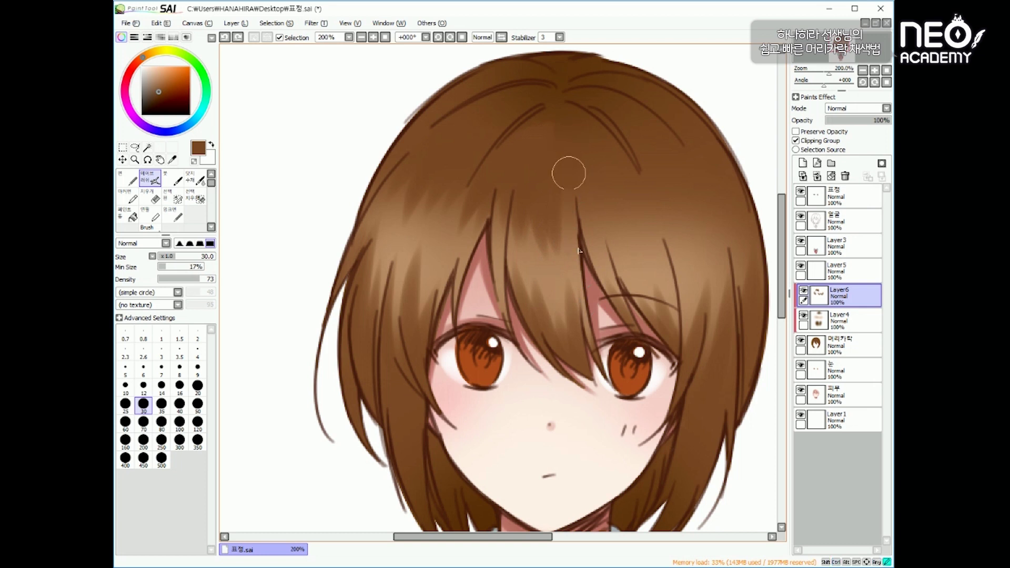
# - Continue the downward dark strand strokes from the parting across the right half of the crown
pyautogui.moveTo(569, 172); pyautogui.dragTo(572, 253)
pyautogui.moveTo(570, 173); pyautogui.dragTo(584, 224)
pyautogui.moveTo(574, 142); pyautogui.dragTo(598, 238)
pyautogui.moveTo(597, 168); pyautogui.dragTo(617, 230)
pyautogui.moveTo(603, 150); pyautogui.dragTo(638, 244)
pyautogui.hotkey('ctrl', 'z')
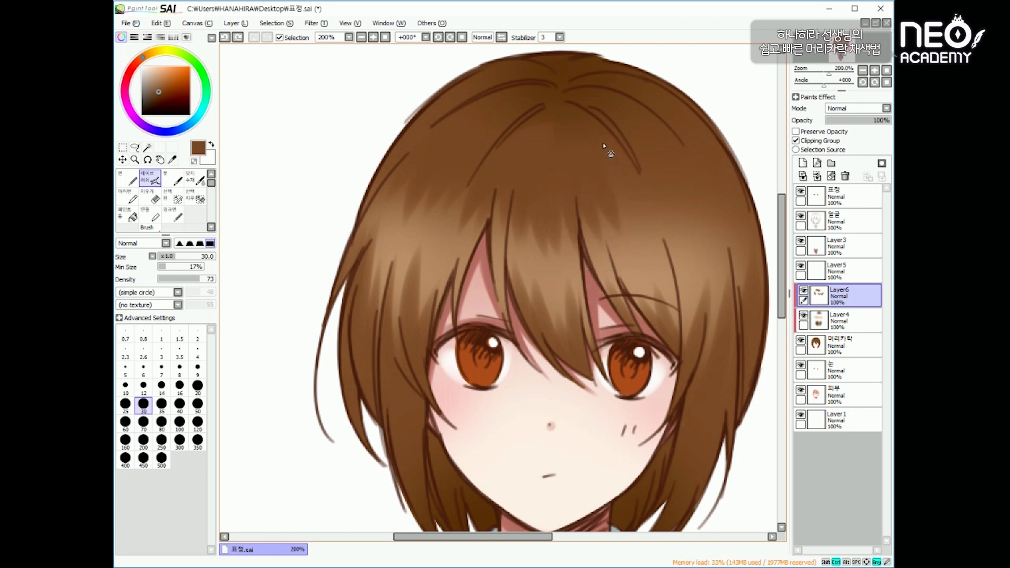
pyautogui.moveTo(603, 141)
pyautogui.mouseDown()
pyautogui.moveTo(641, 243)
pyautogui.moveTo(659, 248)
pyautogui.mouseUp()
pyautogui.moveTo(649, 168); pyautogui.dragTo(680, 235)
pyautogui.moveTo(670, 154); pyautogui.dragTo(704, 244)
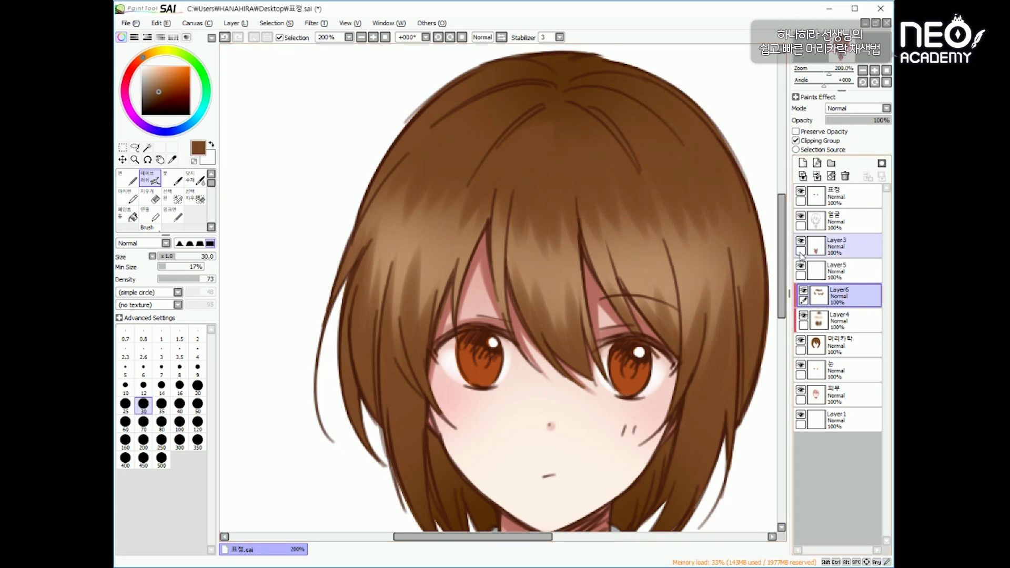
# - Sample the light highlight brown and paint a light strand down the left side hair at brush size 25
pyautogui.press('-')
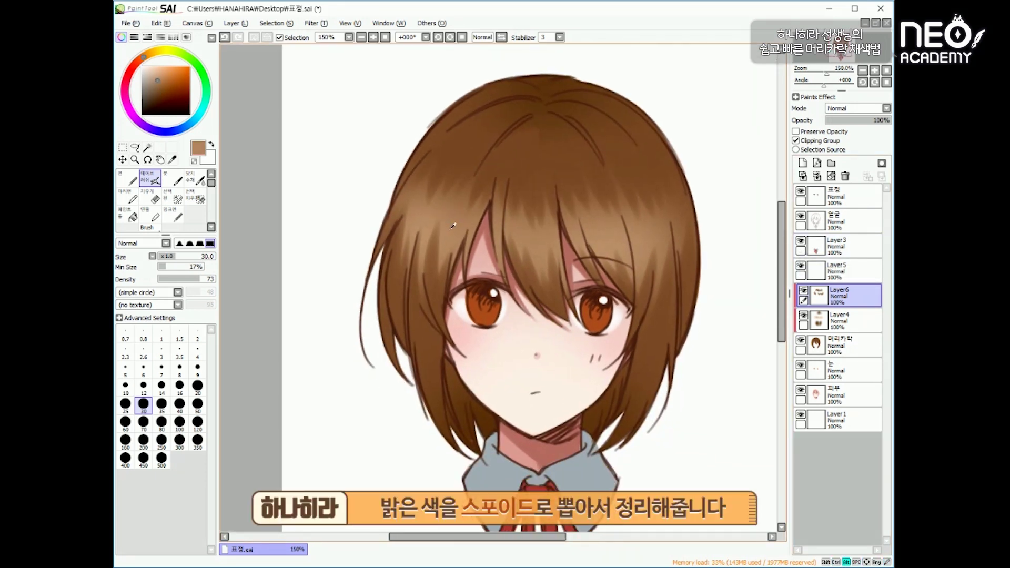
pyautogui.scroll(1, 452, 233)
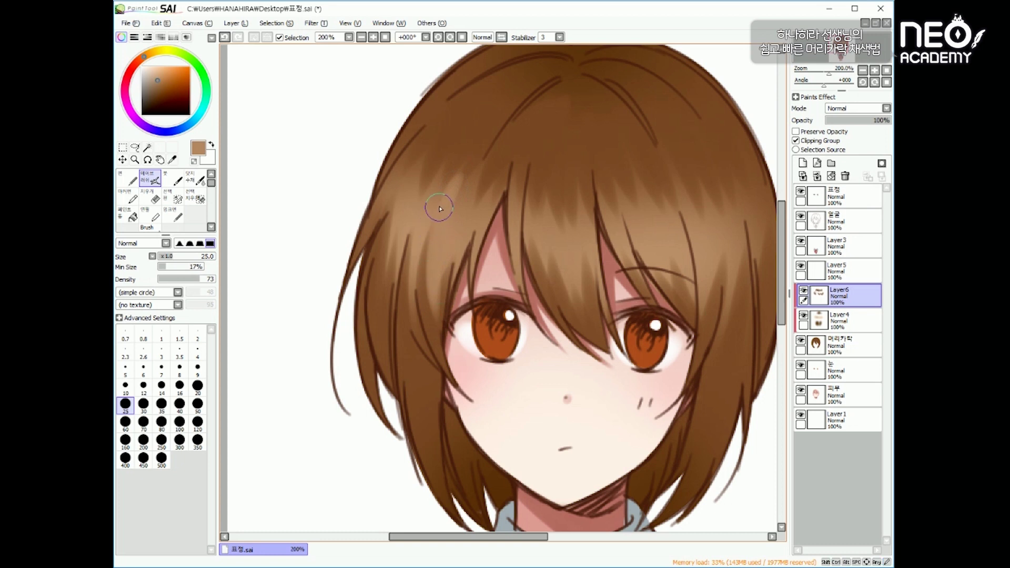
pyautogui.press('[')
pyautogui.press('[')
pyautogui.press('[')
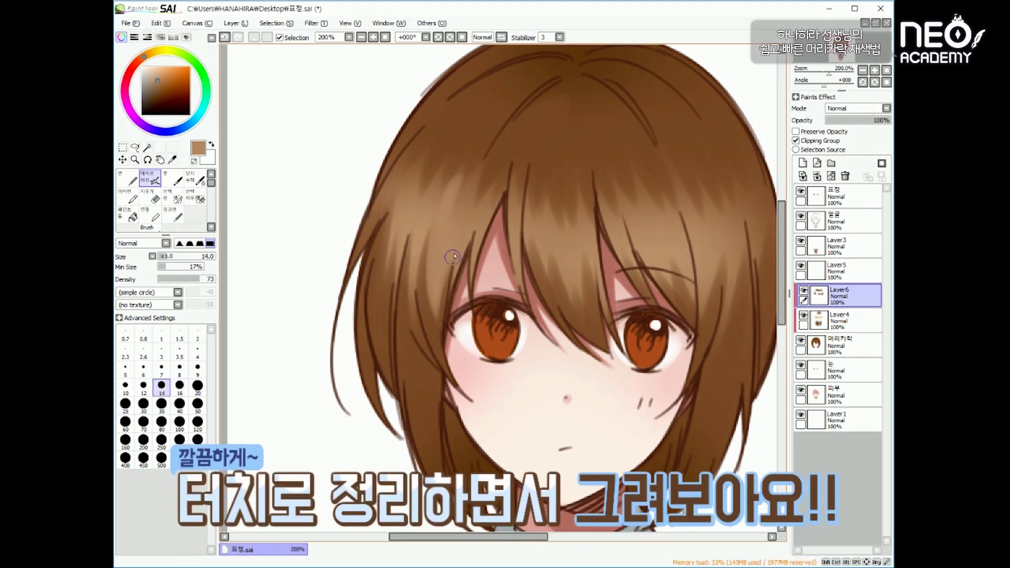
pyautogui.press(']')
pyautogui.press(']')
pyautogui.moveTo(412, 246)
pyautogui.mouseDown()
pyautogui.moveTo(408, 331)
pyautogui.moveTo(407, 284)
pyautogui.mouseUp()
pyautogui.hotkey('ctrl', 'z')
pyautogui.moveTo(415, 229); pyautogui.dragTo(413, 340)
pyautogui.hotkey('ctrl', 'z')
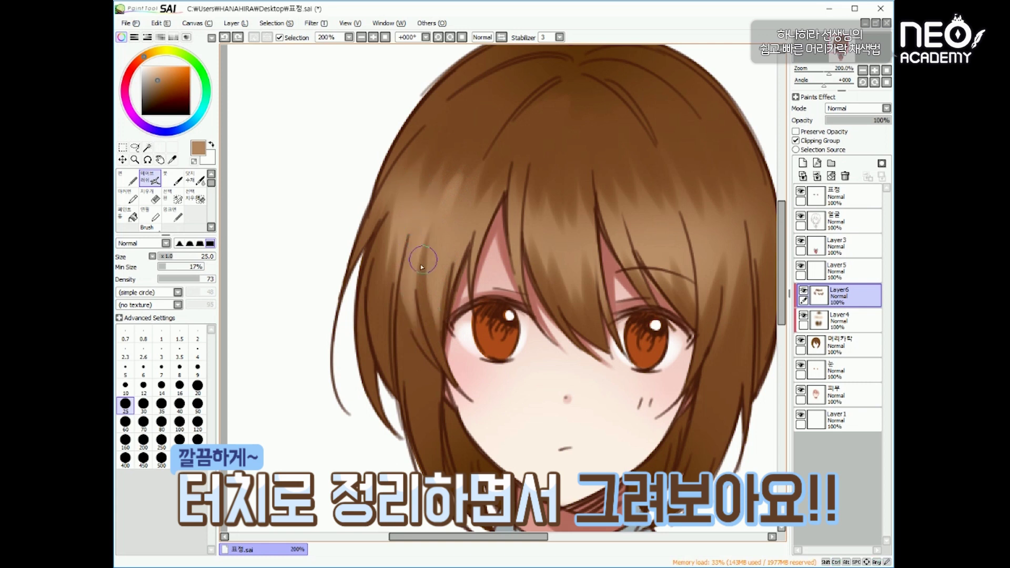
pyautogui.hotkey('ctrl', 'z')
pyautogui.moveTo(414, 234); pyautogui.dragTo(418, 338)
# - Reduce the brush to size 14 and paint a light stroke along the upper left outer edge of the hair
pyautogui.press('[')
pyautogui.press('[')
pyautogui.press('[')
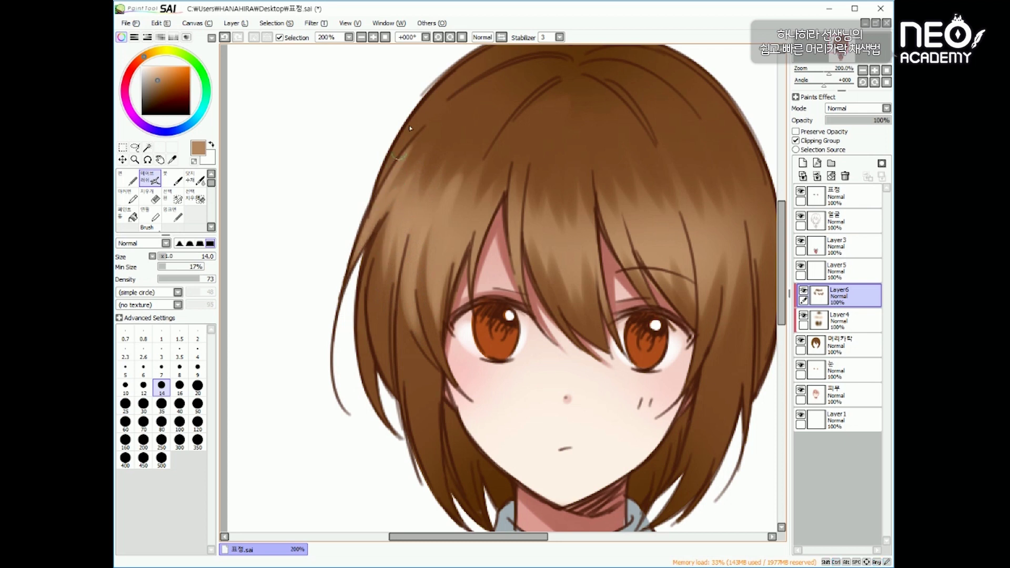
pyautogui.moveTo(432, 95); pyautogui.dragTo(372, 226)
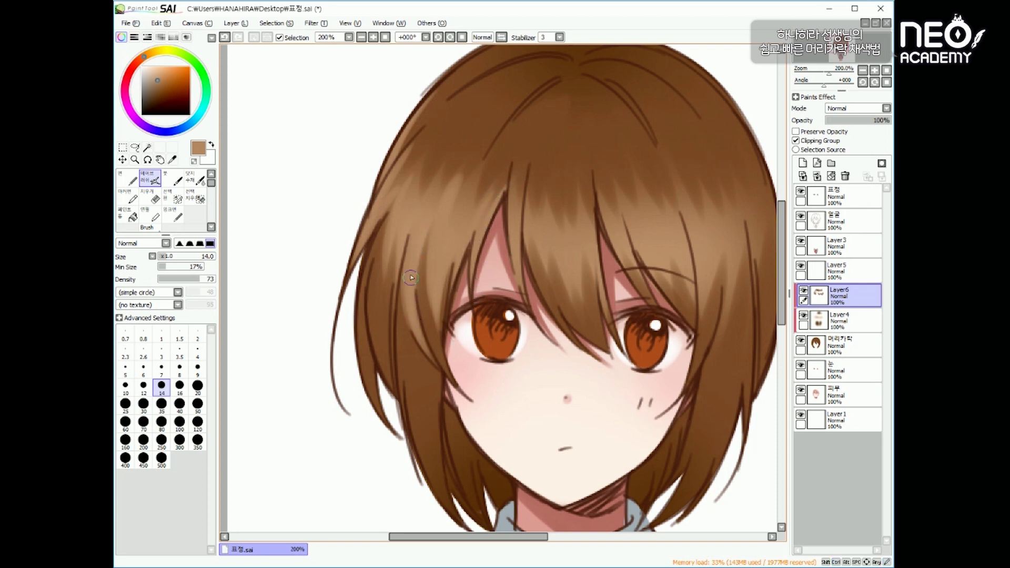
# - Paint thin light strands down the lower left side hair and on the outer left lock
pyautogui.moveTo(401, 300); pyautogui.dragTo(398, 386)
pyautogui.hotkey('ctrl', 'z')
pyautogui.moveTo(400, 322); pyautogui.dragTo(405, 425)
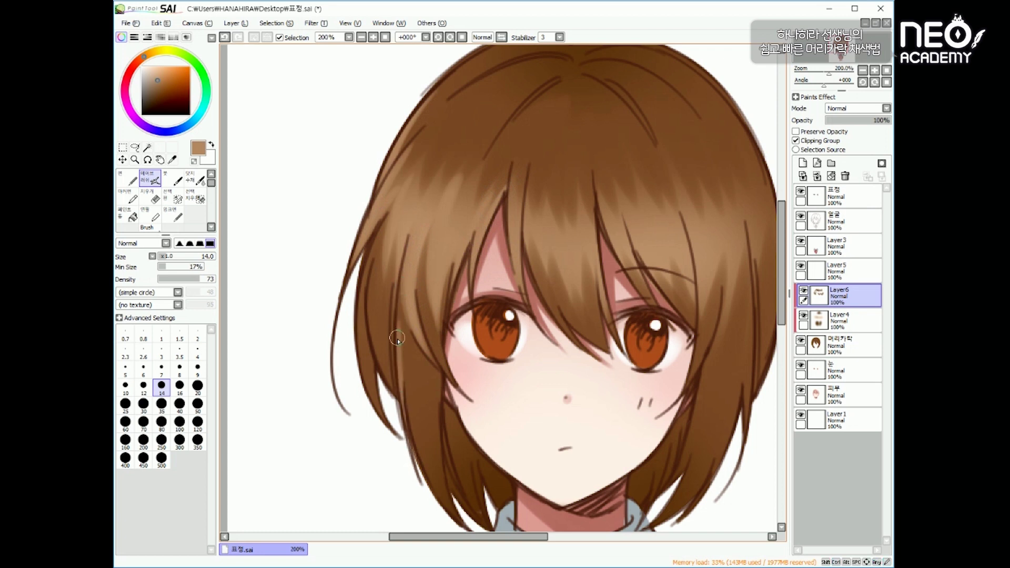
pyautogui.moveTo(401, 307); pyautogui.dragTo(426, 436)
pyautogui.moveTo(403, 337); pyautogui.dragTo(418, 448)
pyautogui.moveTo(407, 393); pyautogui.dragTo(420, 451)
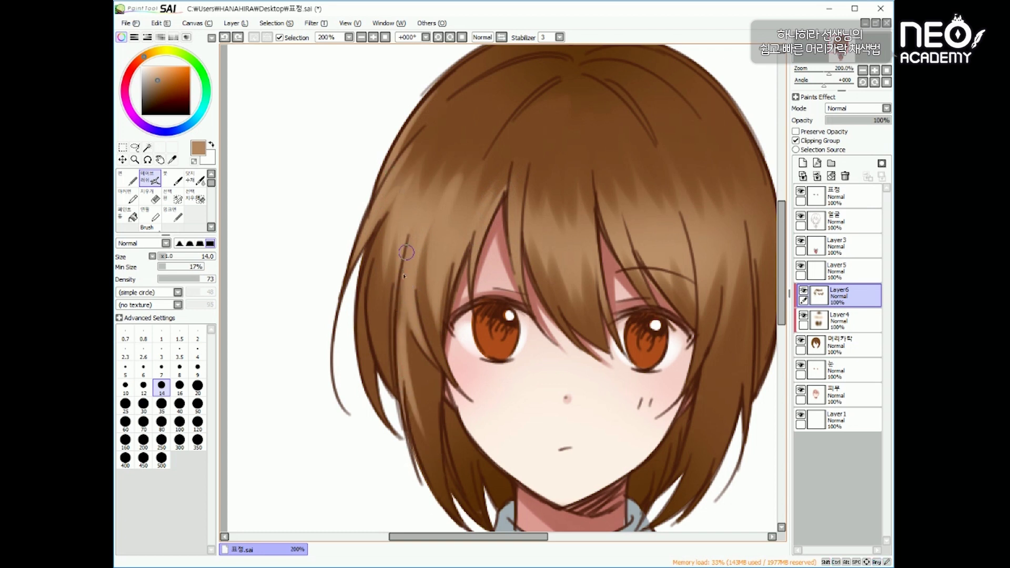
pyautogui.hotkey('ctrl', 'z')
pyautogui.moveTo(388, 220); pyautogui.dragTo(371, 295)
pyautogui.moveTo(380, 226); pyautogui.dragTo(370, 271)
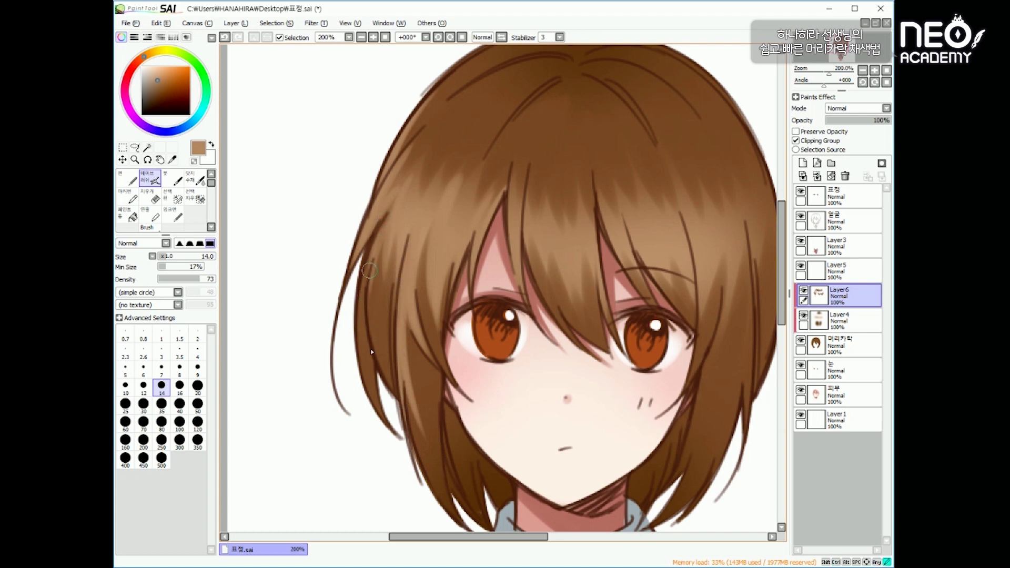
# - Enlarge the brush to size 30 and paint a soft light stroke down the upper centre bangs
pyautogui.press(']')
pyautogui.press(']')
pyautogui.press(']')
pyautogui.press(']')
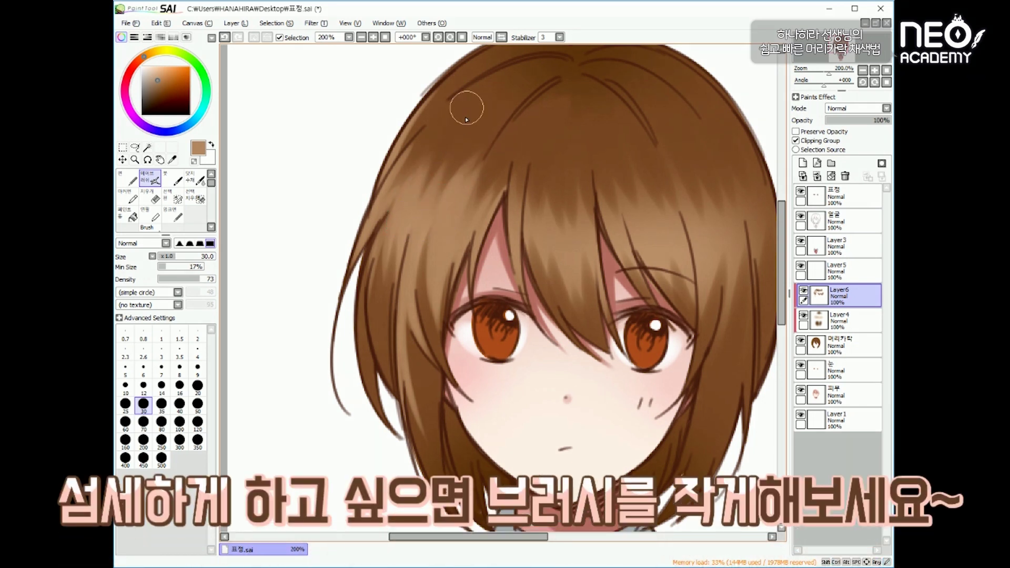
pyautogui.moveTo(518, 159); pyautogui.dragTo(518, 204)
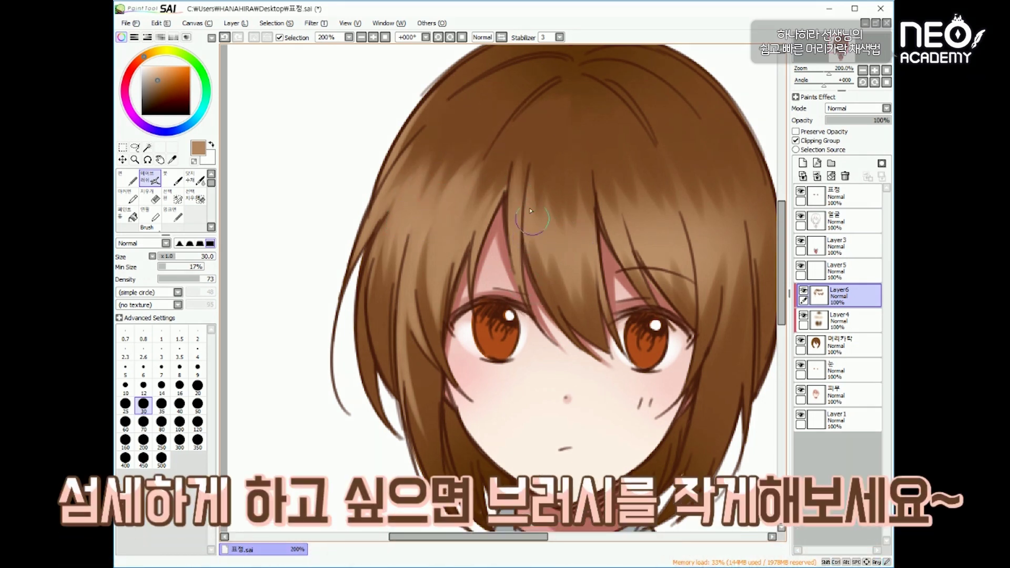
# - Paint finer light strands along the centre bangs with the brush at sizes 14 and 10
pyautogui.click(161, 387)
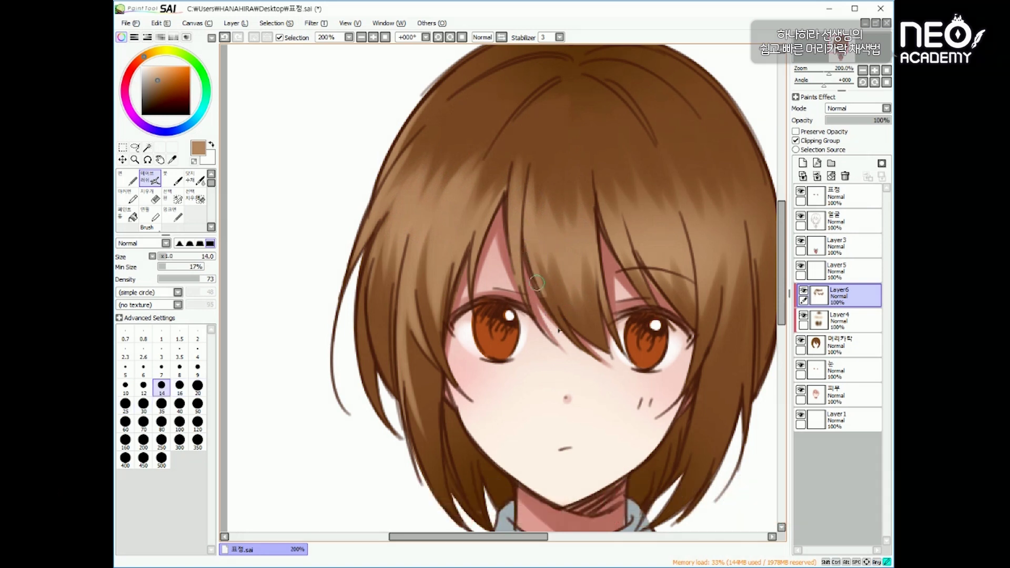
pyautogui.press('[')
pyautogui.press('[')
pyautogui.press('[')
pyautogui.press(']')
pyautogui.press(']')
pyautogui.press(']')
pyautogui.press(']')
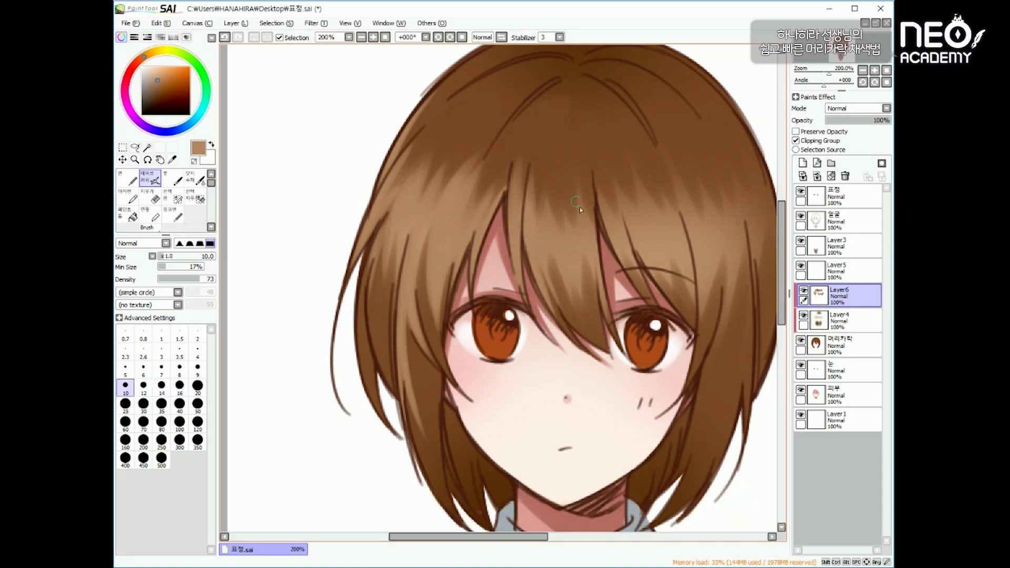
# - Try a broad light stroke down the centre bangs to their tip at brush size 30
pyautogui.press(']')
pyautogui.press(']')
pyautogui.press(']')
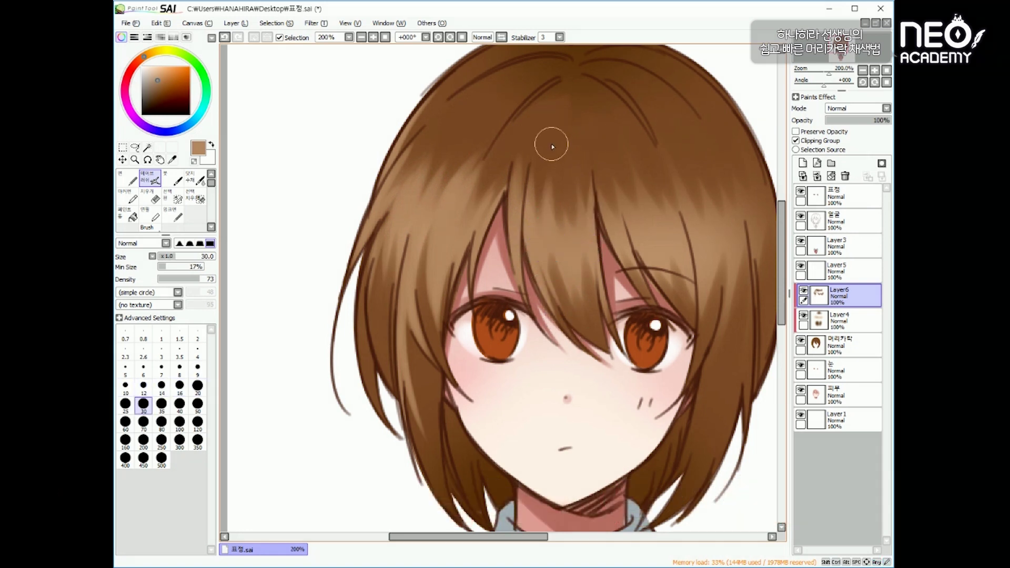
pyautogui.hotkey('ctrl', 'z')
pyautogui.moveTo(547, 206); pyautogui.dragTo(604, 359)
pyautogui.hotkey('ctrl', 'z')
# - Reduce the brush through size 16 to 12 and paint light strands over the right-hand bangs
pyautogui.press('[')
pyautogui.press('[')
pyautogui.press('[')
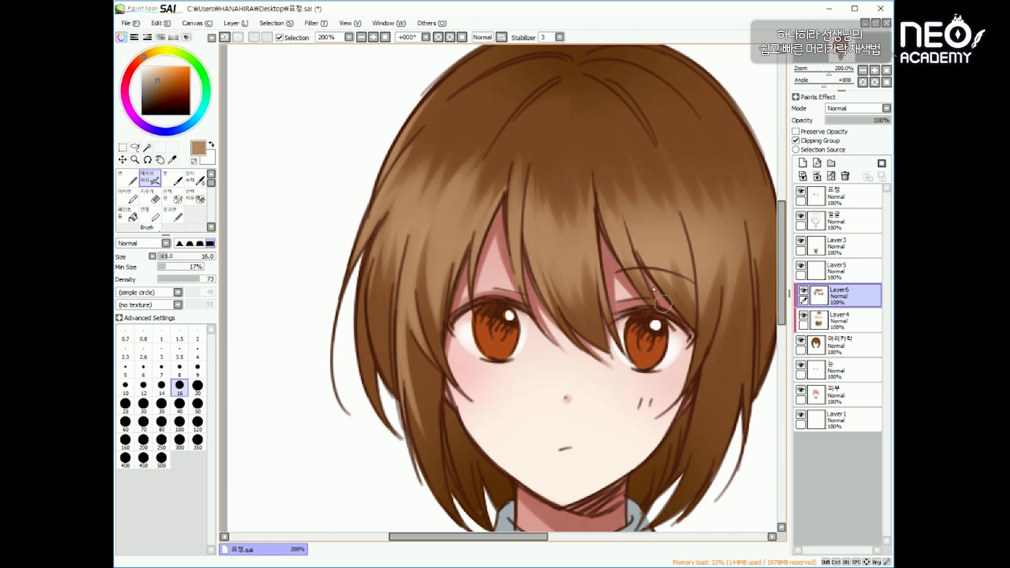
pyautogui.press('[')
pyautogui.press('[')
pyautogui.moveTo(654, 251); pyautogui.dragTo(604, 282)
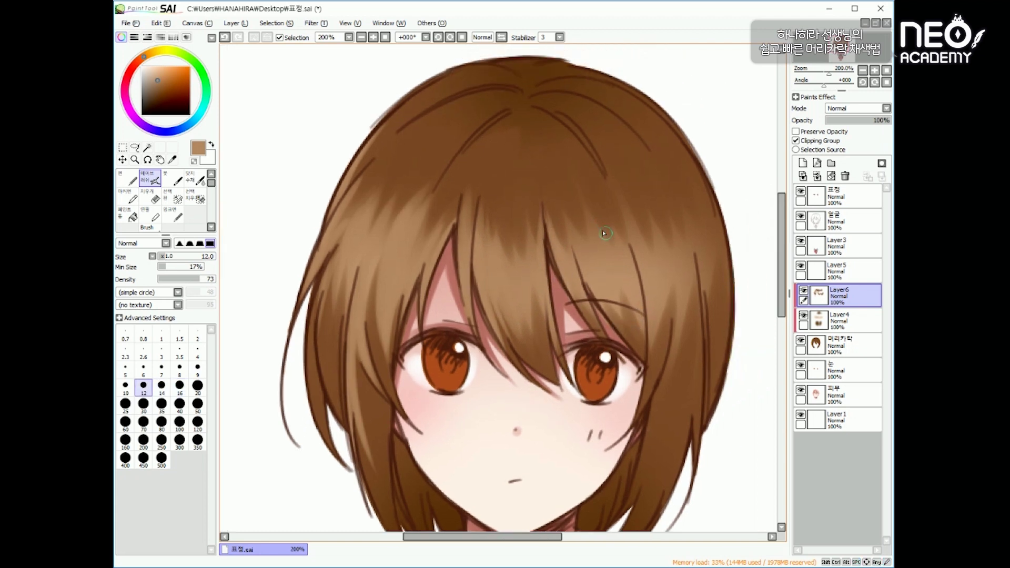
# - Enlarge the brush to sizes 35 and 30 and paint strokes across the centre and right part of the highlight band
pyautogui.press(']')
pyautogui.press(']')
pyautogui.press(']')
pyautogui.press(']')
pyautogui.press(']')
pyautogui.press(']')
pyautogui.press(']')
pyautogui.press('[')
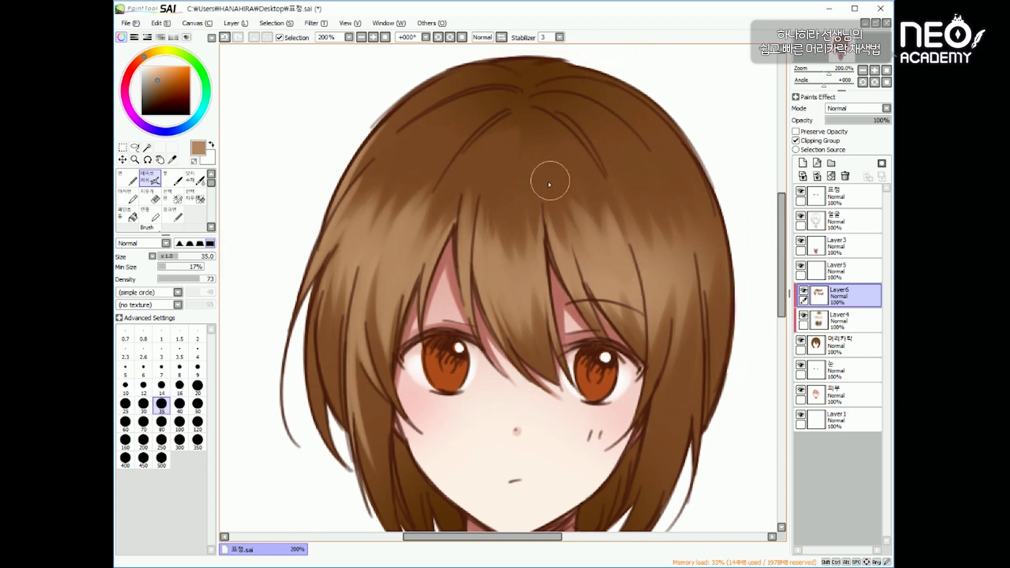
pyautogui.press('[')
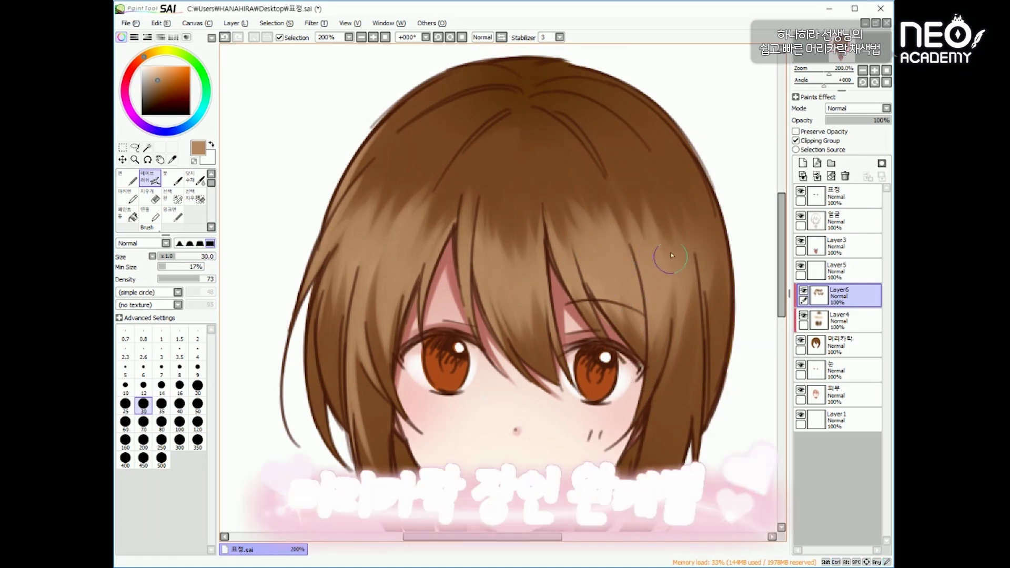
# - Reduce the brush to size 8 and paint thin light strands on the right side hair
pyautogui.scroll(-1, 661, 399)
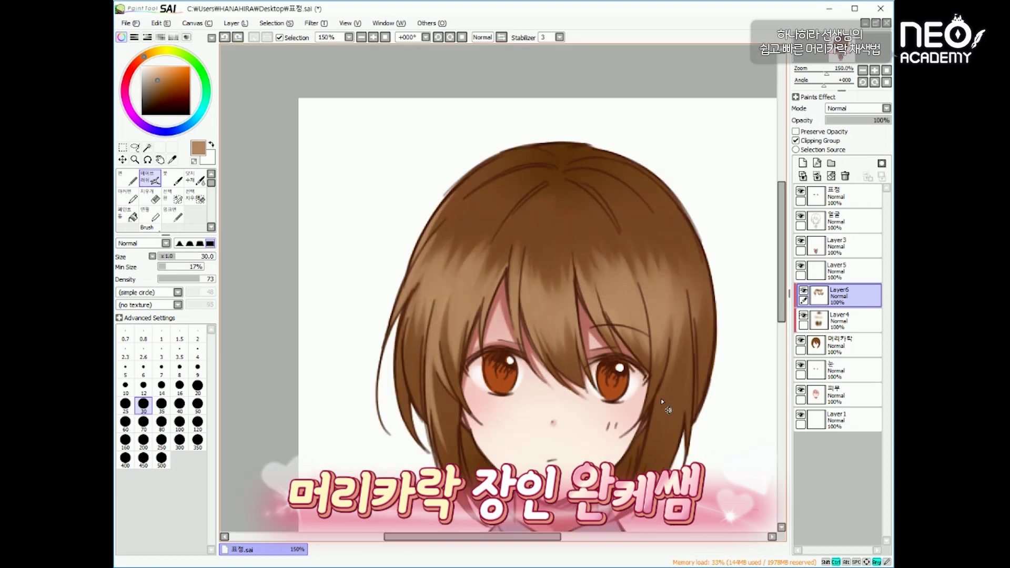
pyautogui.moveTo(673, 330); pyautogui.dragTo(684, 273)
pyautogui.press('[')
pyautogui.press('[')
pyautogui.press('[')
pyautogui.press('[')
pyautogui.press('[')
pyautogui.press('[')
pyautogui.press('[')
pyautogui.press('[')
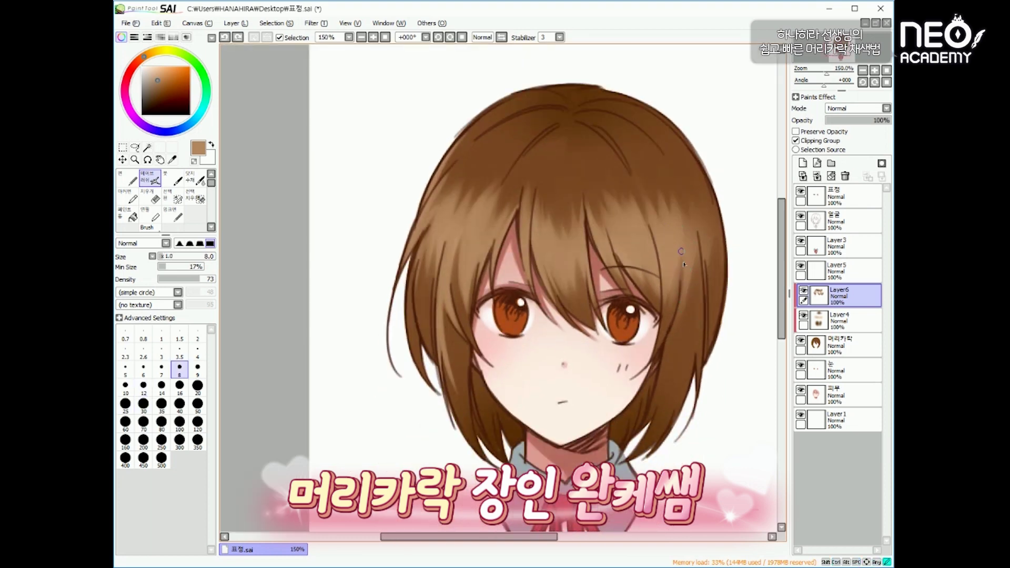
# - Set the brush to size 12 and paint light strands down the right side hair beside the eye
pyautogui.press(']')
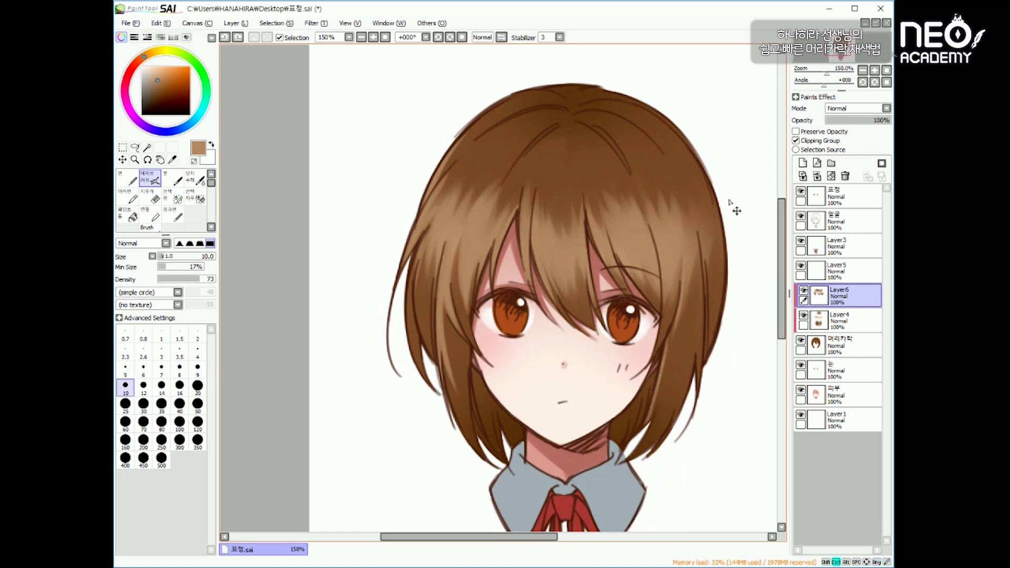
pyautogui.press(']')
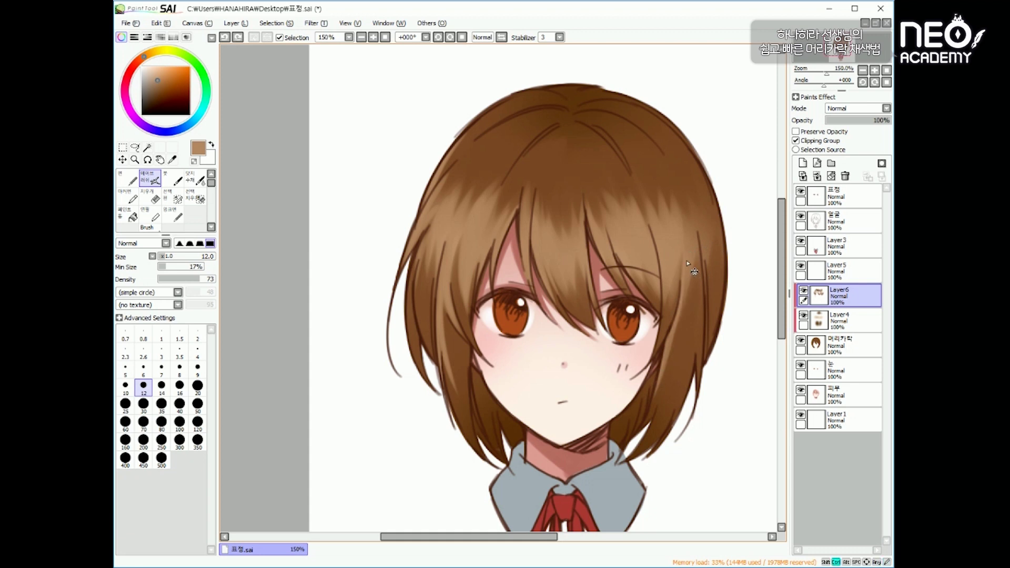
pyautogui.moveTo(677, 305); pyautogui.dragTo(656, 412)
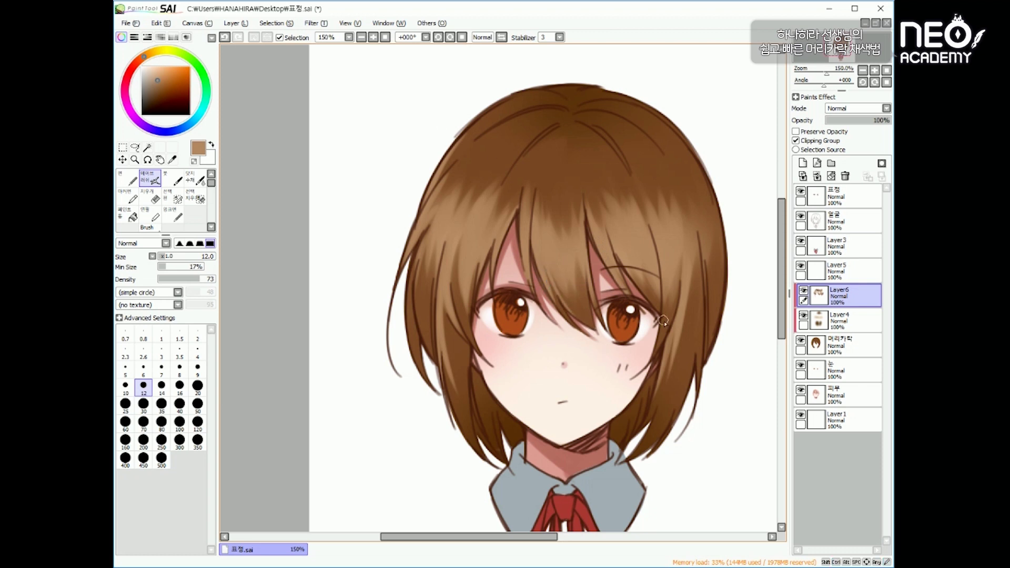
pyautogui.hotkey('ctrl', 'z')
pyautogui.moveTo(664, 283); pyautogui.dragTo(654, 343)
pyautogui.hotkey('ctrl', 'z')
pyautogui.moveTo(665, 266); pyautogui.dragTo(670, 317)
pyautogui.moveTo(657, 262); pyautogui.dragTo(656, 298)
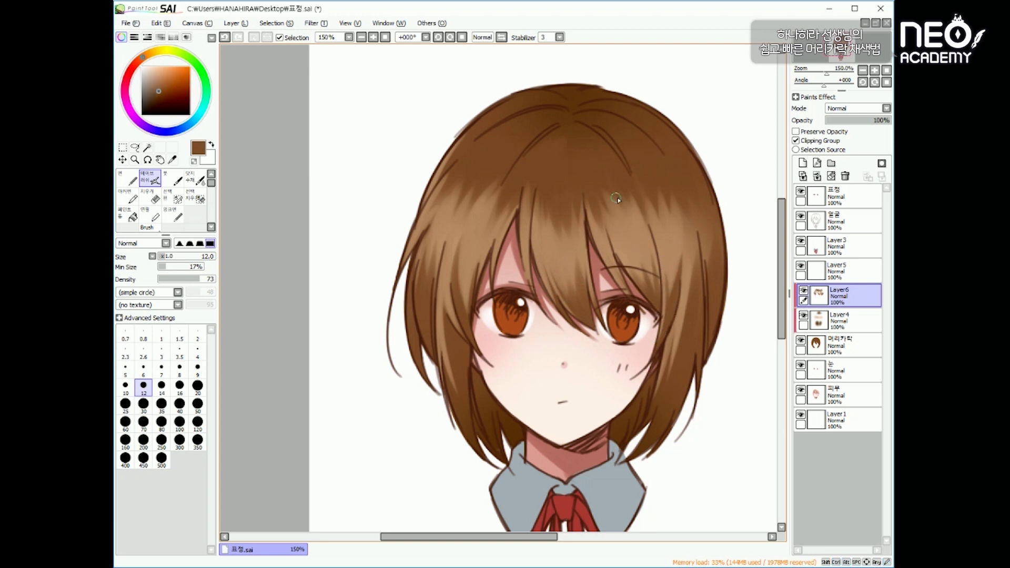
# - Paint darker brown strands into the right crown highlight at brush size 16 and mirror the view horizontally
pyautogui.press(']')
pyautogui.press(']')
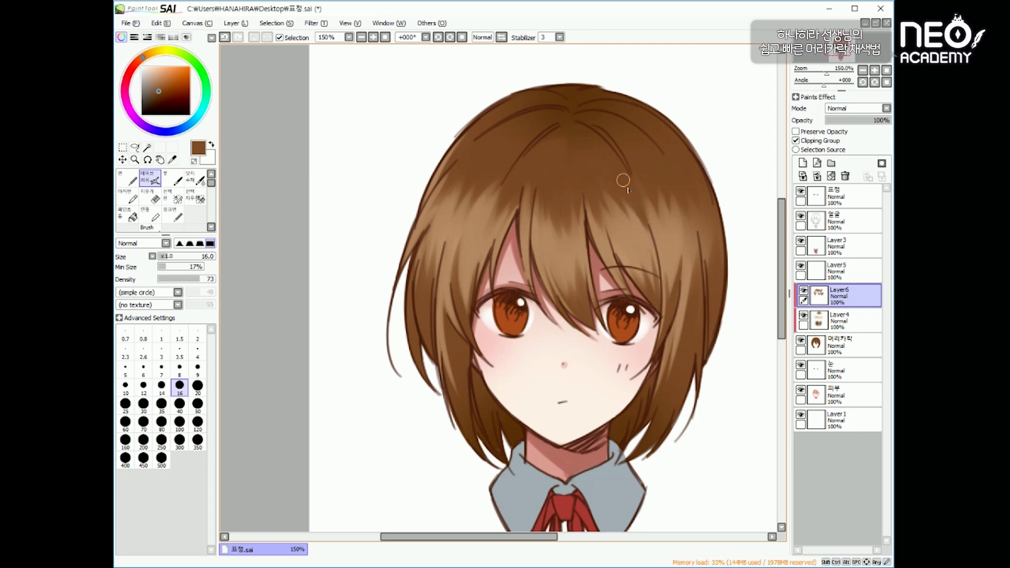
pyautogui.click(501, 37)
pyautogui.moveTo(438, 220); pyautogui.dragTo(526, 203)
# - Sample the light highlight brown and paint light strands on the mirrored outer crown at brush sizes 30 and 20
pyautogui.rightClick(427, 184)
pyautogui.press(']')
pyautogui.press(']')
pyautogui.press(']')
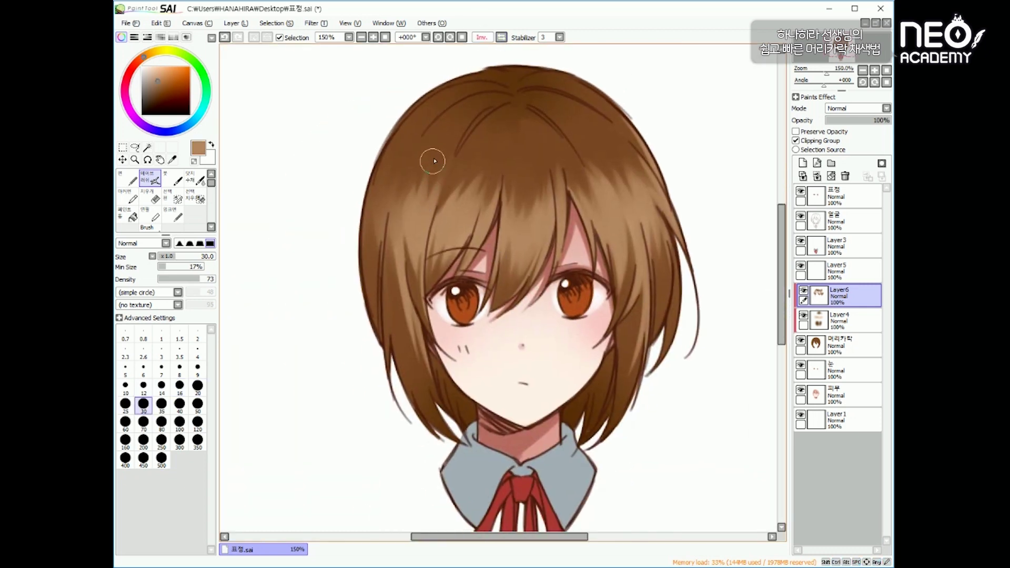
pyautogui.press('[')
pyautogui.press('[')
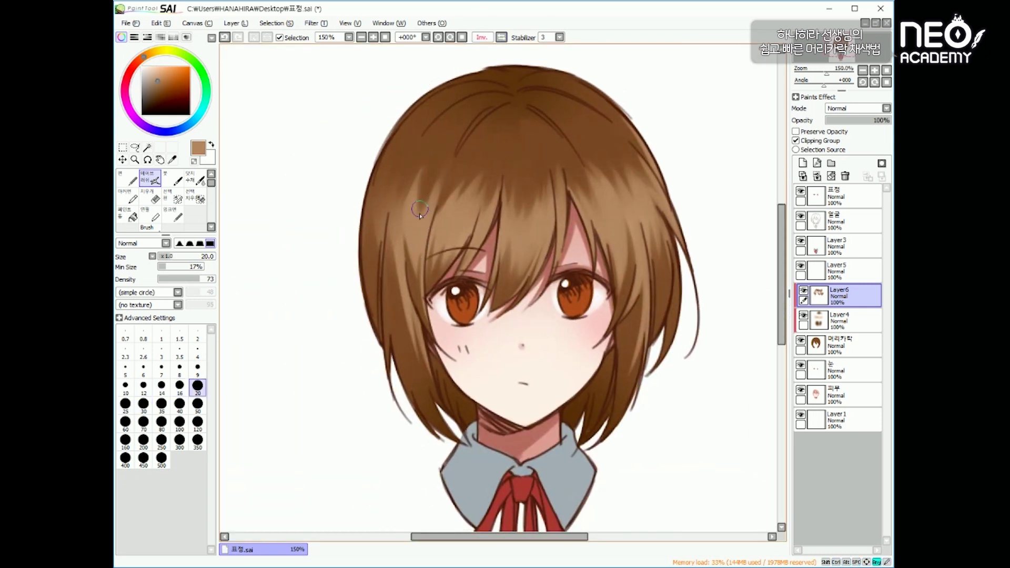
# - Sample the darker hair brown, refine the same highlight with strands at brush size 12, and return the view to unmirrored
pyautogui.rightClick(434, 154)
pyautogui.moveTo(419, 171); pyautogui.dragTo(404, 219)
pyautogui.hotkey('ctrl', 'z')
pyautogui.hotkey('ctrl', 'z')
pyautogui.press('[')
pyautogui.press('[')
pyautogui.press('[')
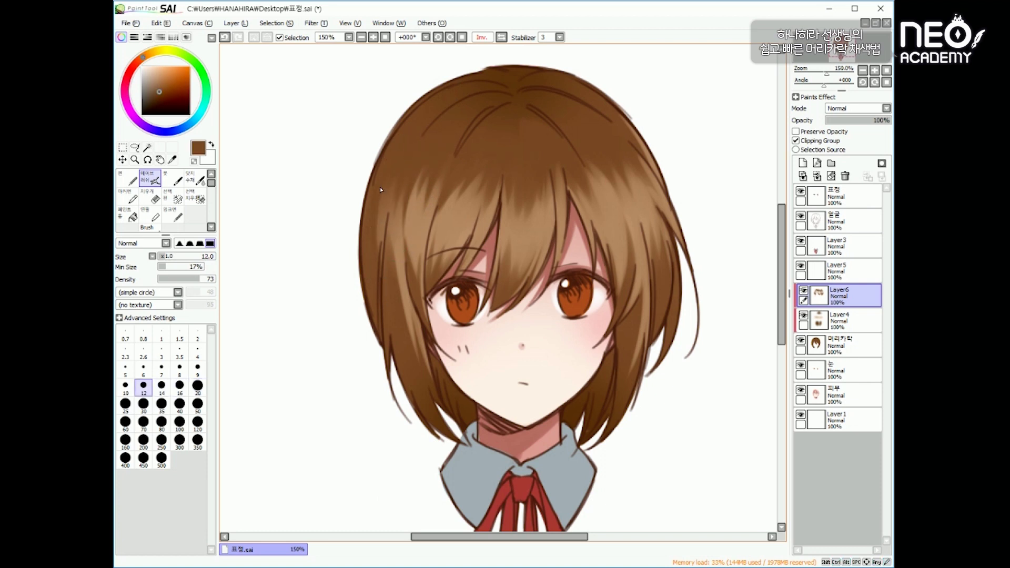
pyautogui.click(503, 37)
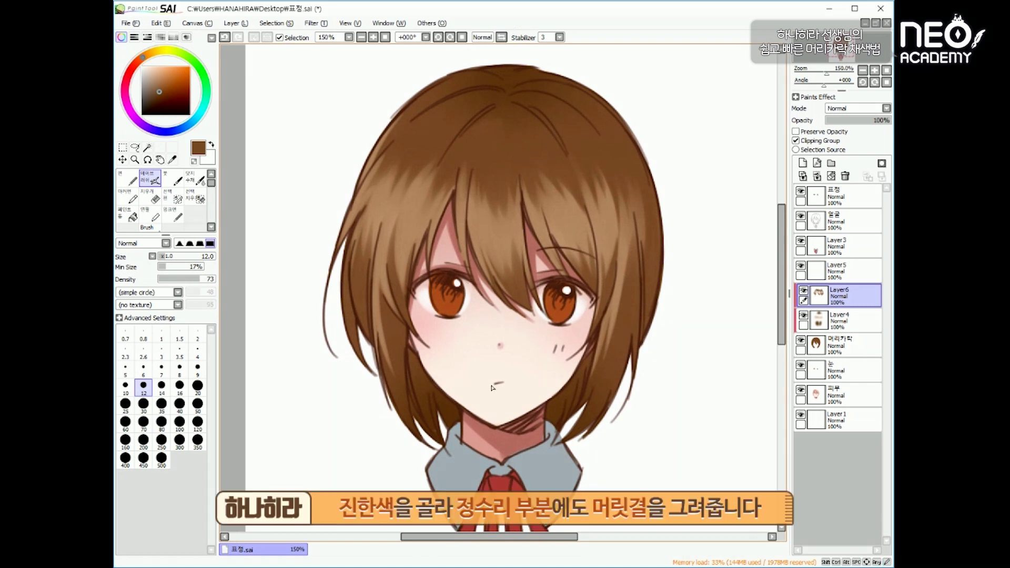
pyautogui.moveTo(423, 382); pyautogui.dragTo(442, 411)
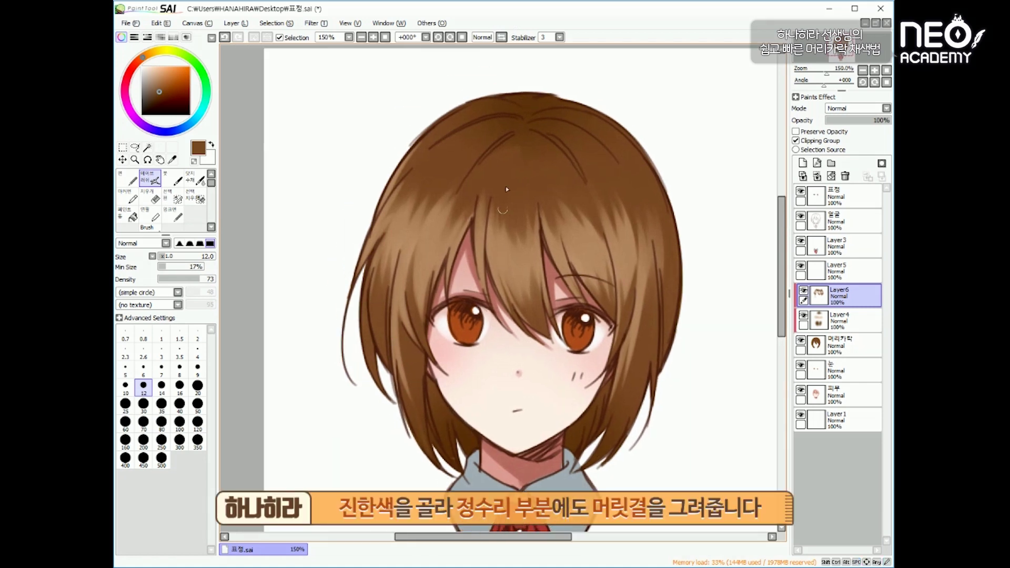
# - Sample the brown at the parting, darken the colour, and paint fine dark strands from the parting at brush size 9
pyautogui.keyDown('alt'); pyautogui.click(522, 117); pyautogui.keyUp('alt')
pyautogui.moveTo(157, 97); pyautogui.dragTo(157, 98)
pyautogui.press(']')
pyautogui.press('[')
pyautogui.moveTo(520, 117); pyautogui.dragTo(514, 117)
pyautogui.press('[')
pyautogui.press('[')
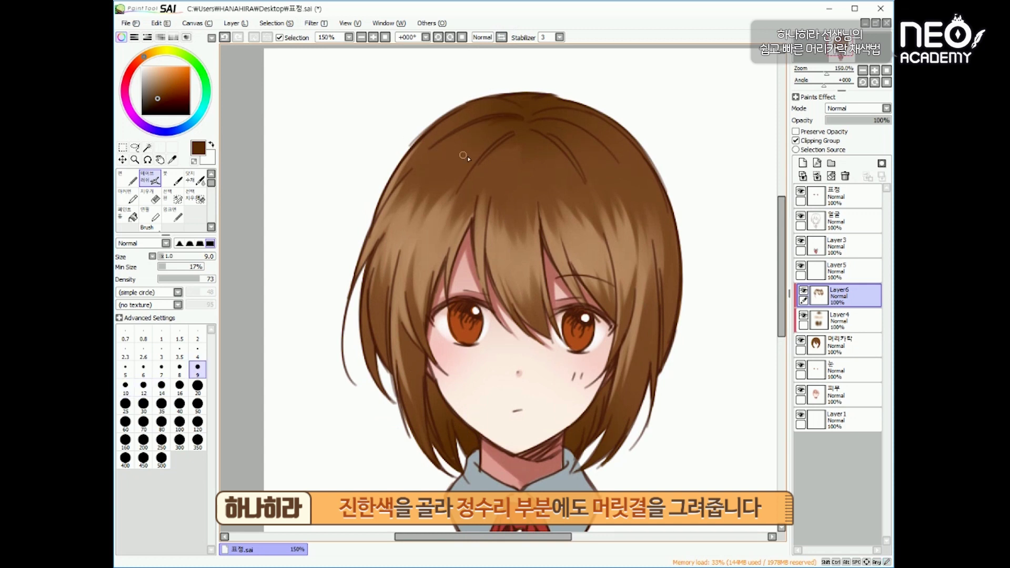
# - Enlarge the brush to size 16 and deepen the dark strands just left of the parting
pyautogui.press(']')
pyautogui.press(']')
pyautogui.press(']')
pyautogui.press(']')
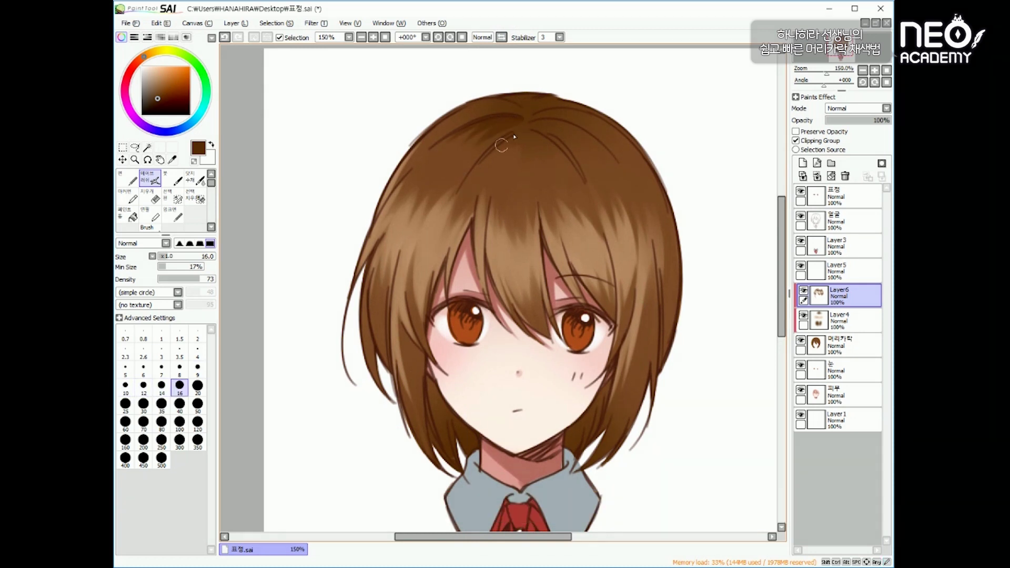
# - Paint dark strands to the right of the parting with the brush at sizes 14 and 16
pyautogui.press('[')
pyautogui.press('[')
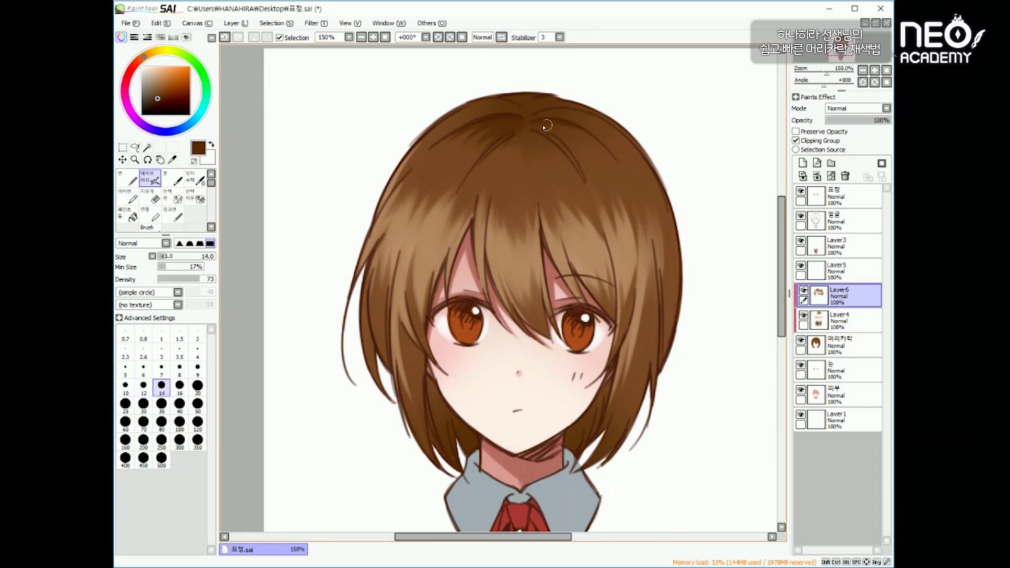
pyautogui.press(']')
pyautogui.press(']')
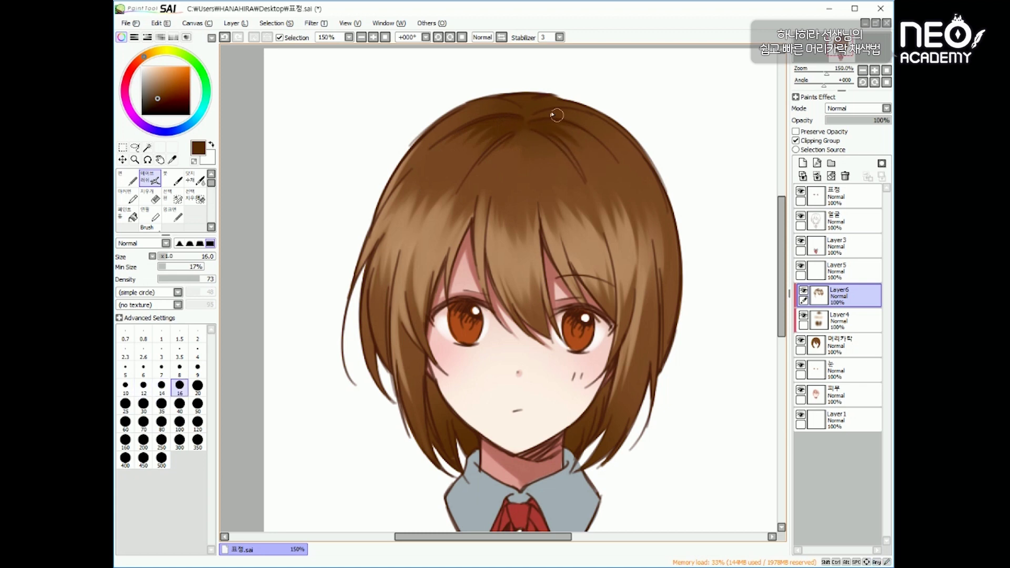
pyautogui.press('[')
# - Enlarge the brush to size 20 and shade the inner lower hair on both sides of the neck dark brown
pyautogui.press(']')
pyautogui.press(']')
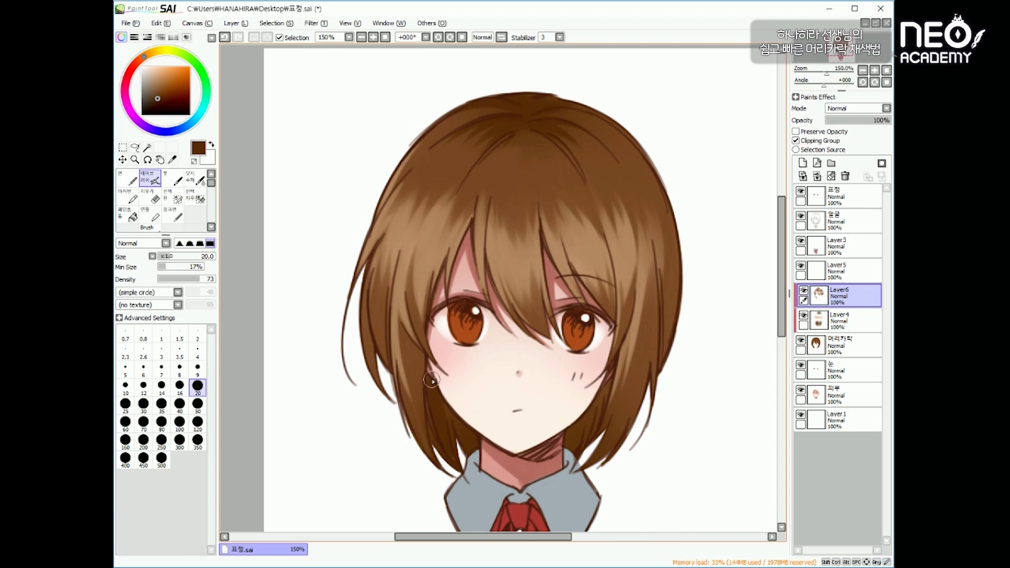
pyautogui.moveTo(465, 467); pyautogui.dragTo(479, 463)
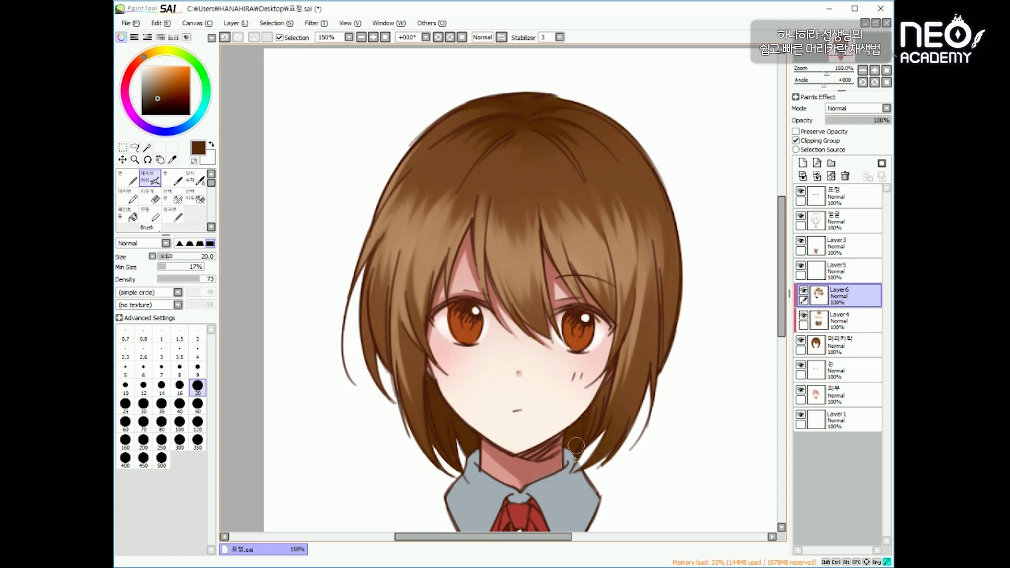
# - Sample the medium brown from the lower left lock and blend the side hair shading at brush sizes 20, 12 and 35
pyautogui.keyDown('alt'); pyautogui.click(417, 377); pyautogui.keyUp('alt')
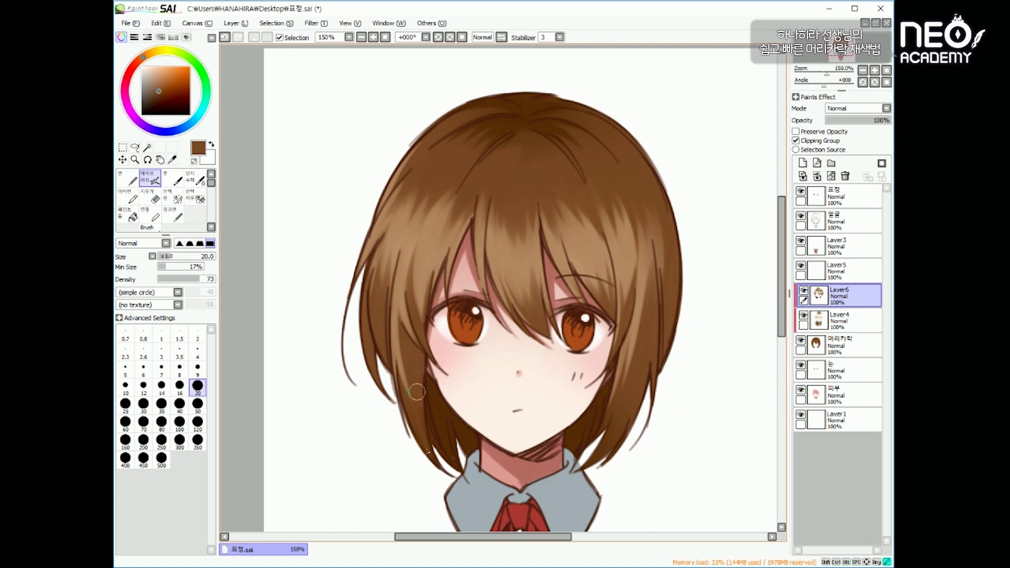
pyautogui.press('[')
pyautogui.press('[')
pyautogui.press('[')
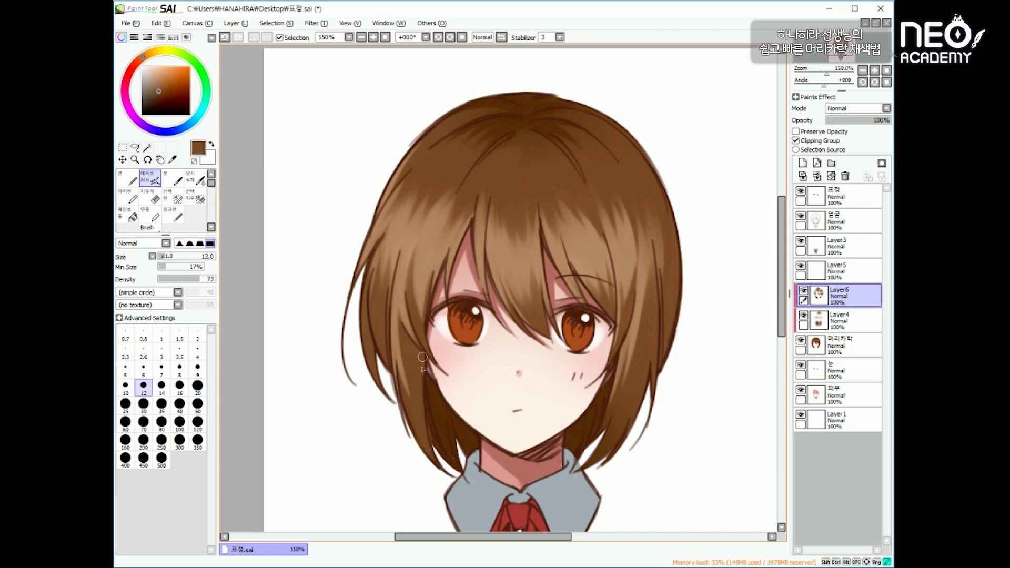
pyautogui.press(']')
pyautogui.press(']')
pyautogui.press(']')
pyautogui.press(']')
pyautogui.press(']')
pyautogui.press(']')
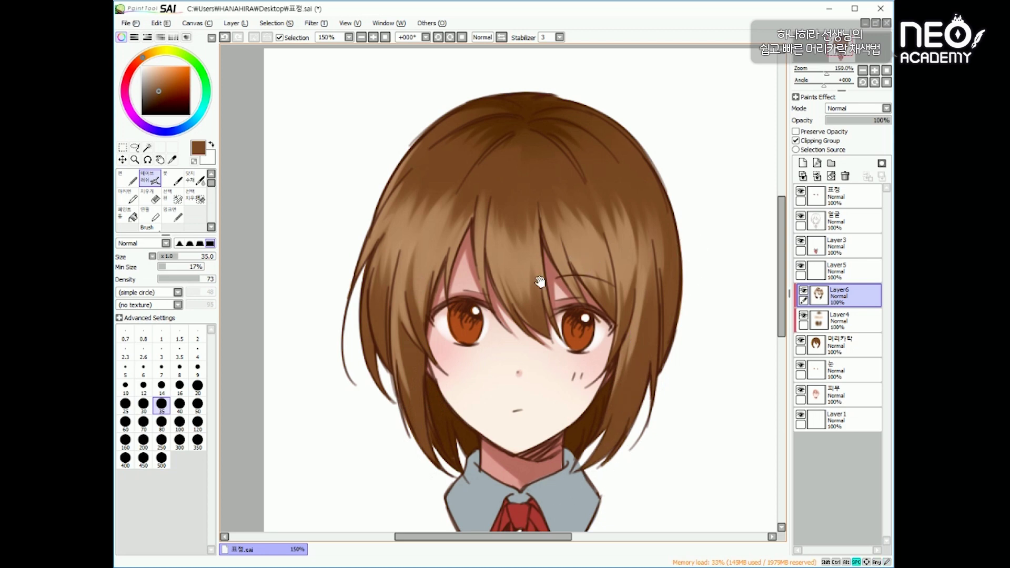
# - Sample the light highlight brown and paint a thin light strand above the centre bangs at brush size 9
pyautogui.moveTo(540, 283); pyautogui.dragTo(561, 289)
pyautogui.keyDown('alt'); pyautogui.click(515, 232); pyautogui.keyUp('alt')
pyautogui.press('[')
pyautogui.press('[')
pyautogui.press('[')
pyautogui.press('[')
pyautogui.press('[')
pyautogui.press('[')
pyautogui.press('[')
pyautogui.press('[')
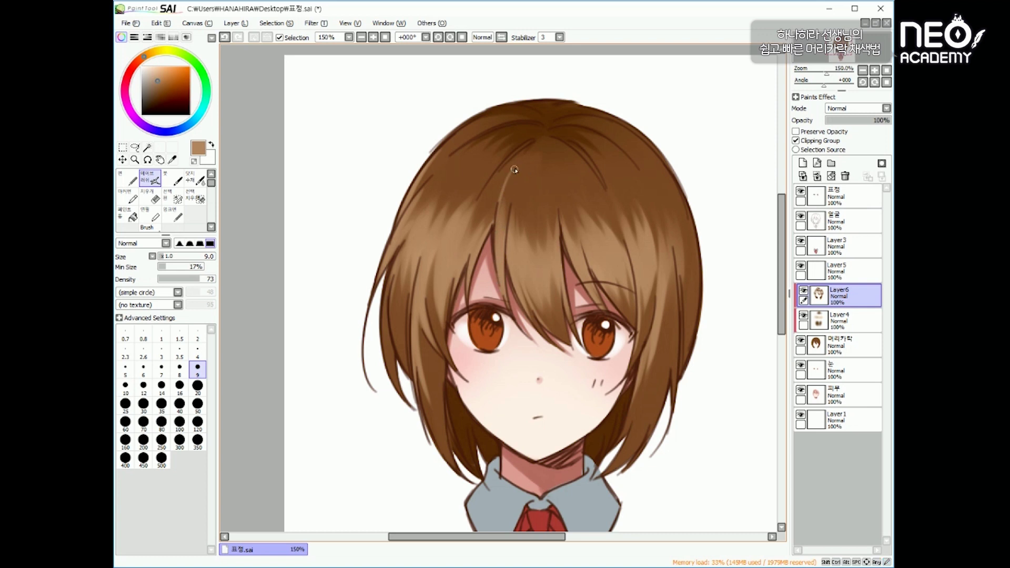
# - Paint thin light strands down the left side of the crown, undoing the misplaced strokes
pyautogui.moveTo(468, 209)
pyautogui.mouseDown()
pyautogui.moveTo(504, 167)
pyautogui.moveTo(473, 210)
pyautogui.mouseUp()
pyautogui.hotkey('ctrl', 'z')
pyautogui.hotkey('ctrl', 'z')
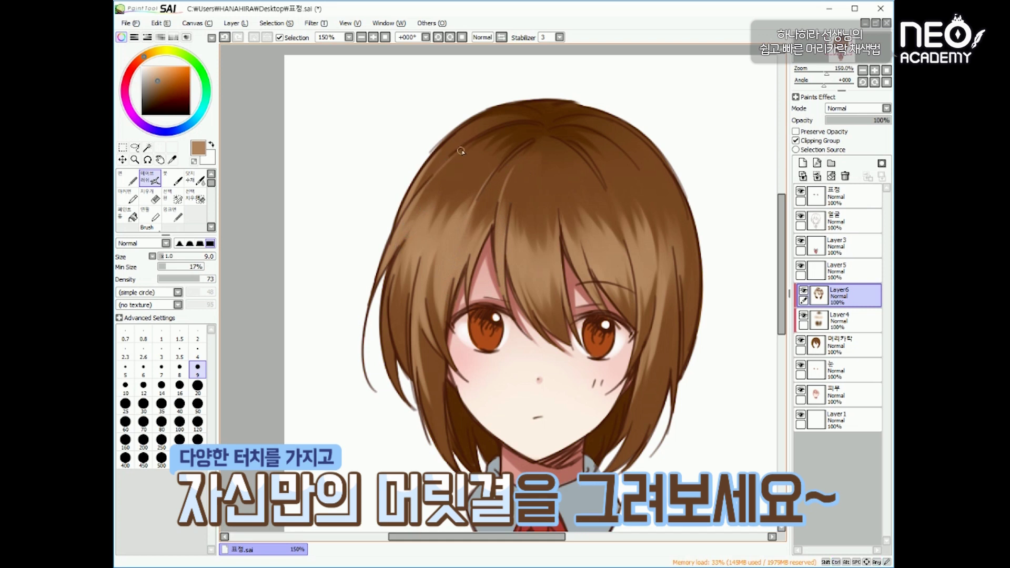
pyautogui.moveTo(446, 164)
pyautogui.mouseDown()
pyautogui.moveTo(428, 192)
pyautogui.moveTo(452, 162)
pyautogui.moveTo(414, 231)
pyautogui.moveTo(446, 170)
pyautogui.moveTo(414, 218)
pyautogui.mouseUp()
pyautogui.hotkey('ctrl', 'z')
# - Try thin light strands on the right crown, above the centre bangs and along the bangs' tip
pyautogui.moveTo(639, 195); pyautogui.dragTo(651, 242)
pyautogui.hotkey('ctrl', 'z')
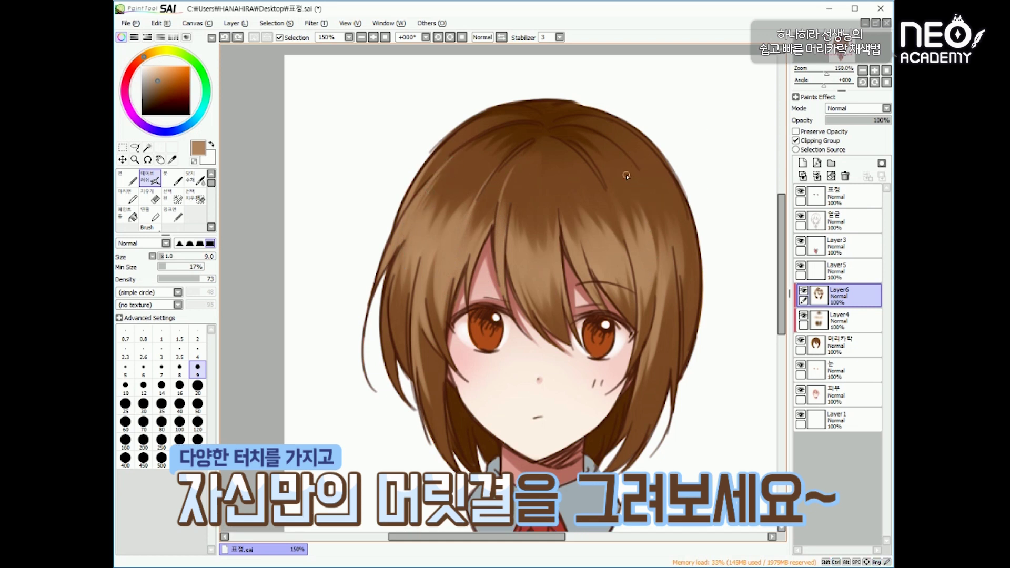
pyautogui.hotkey('ctrl', 'z')
pyautogui.moveTo(558, 194); pyautogui.dragTo(562, 220)
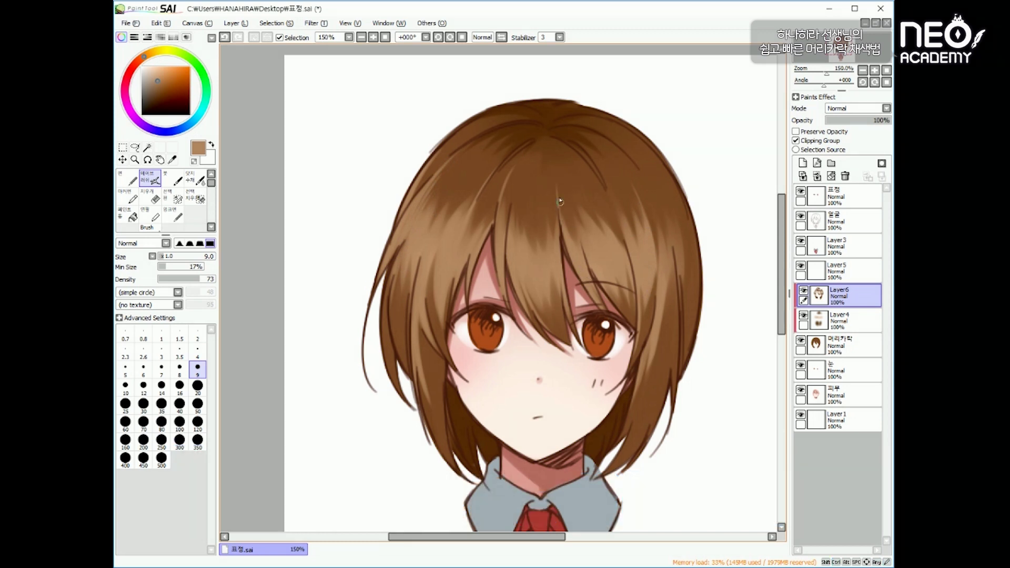
pyautogui.hotkey('ctrl', 'z')
pyautogui.hotkey('ctrl', 'z')
pyautogui.moveTo(558, 184); pyautogui.dragTo(562, 219)
pyautogui.hotkey('ctrl', 'z')
pyautogui.moveTo(534, 304); pyautogui.dragTo(574, 351)
pyautogui.hotkey('ctrl', 'z')
# - Paint thin light strands down the centre bangs and add a light stroke beside the parting at brush size 12
pyautogui.moveTo(514, 181); pyautogui.dragTo(508, 221)
pyautogui.moveTo(510, 278); pyautogui.dragTo(526, 319)
pyautogui.press(']')
pyautogui.press(']')
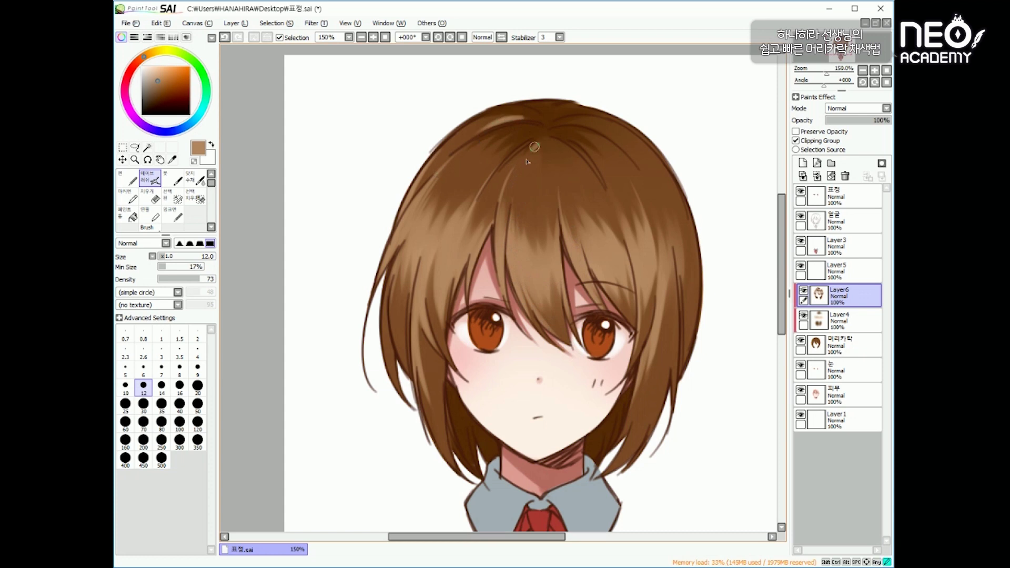
# - Paint a thin light strand beside the parting at brush size 12, redoing the misplaced stroke
pyautogui.moveTo(535, 147); pyautogui.dragTo(515, 173)
pyautogui.hotkey('ctrl', 'z')
pyautogui.moveTo(539, 142); pyautogui.dragTo(513, 177)
pyautogui.scroll(-1, 600, 54)
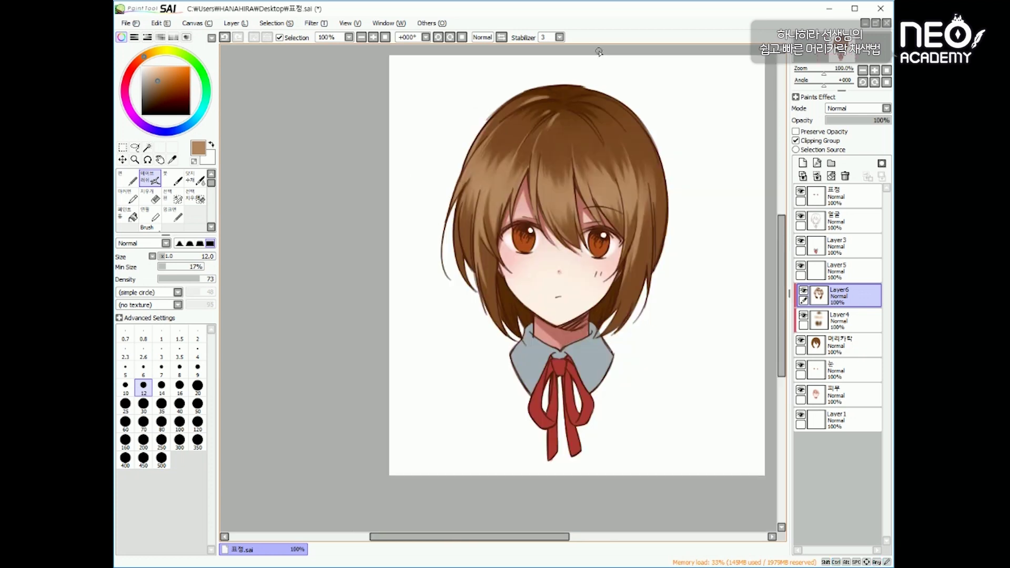
# - Paint thin light strands down the outer hair on both sides of the face
pyautogui.moveTo(550, 351); pyautogui.dragTo(554, 375)
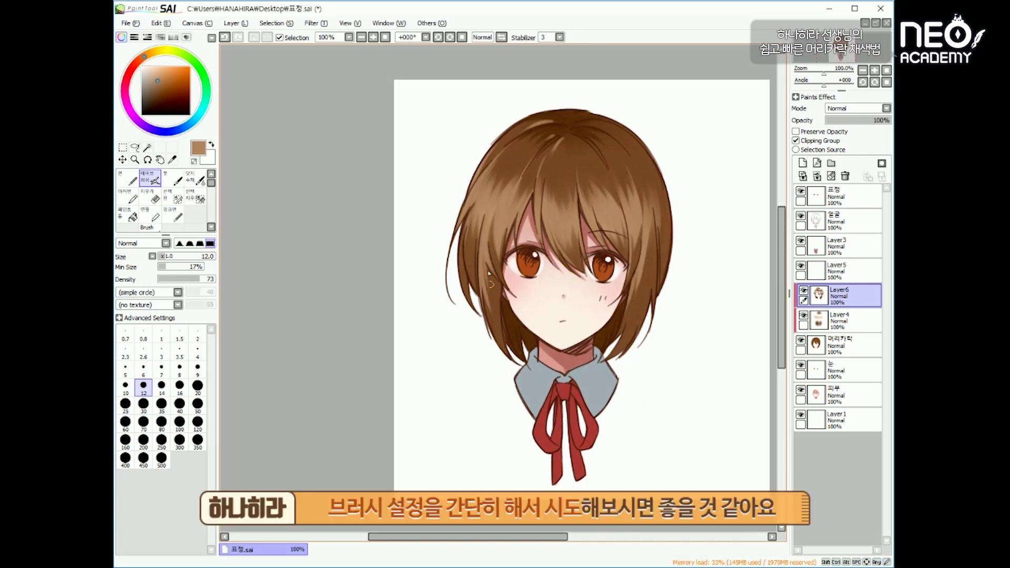
pyautogui.moveTo(467, 223); pyautogui.dragTo(459, 272)
pyautogui.moveTo(697, 312); pyautogui.dragTo(690, 325)
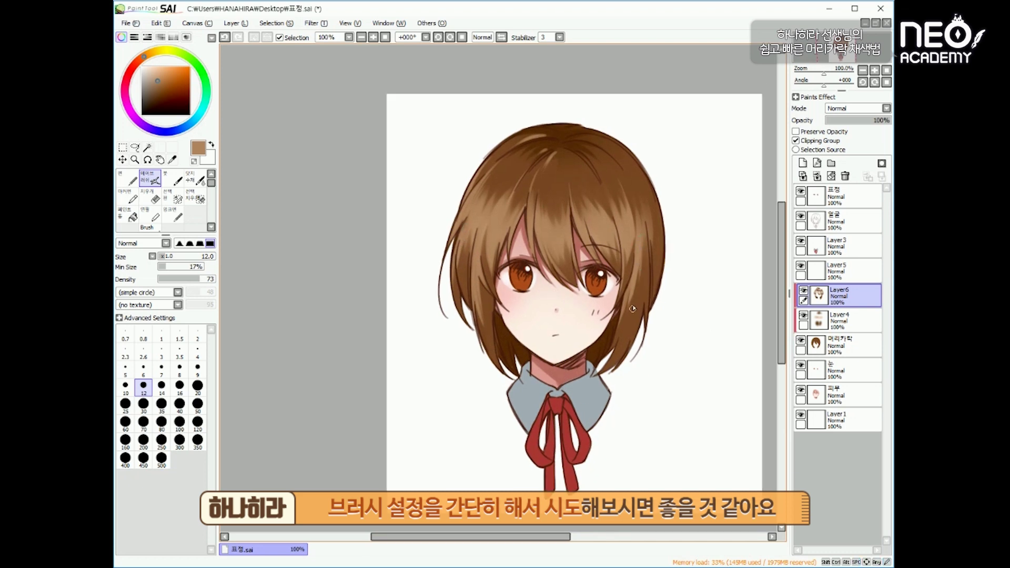
pyautogui.moveTo(642, 238)
pyautogui.mouseDown()
pyautogui.moveTo(629, 314)
pyautogui.moveTo(644, 233)
pyautogui.moveTo(637, 293)
pyautogui.mouseUp()
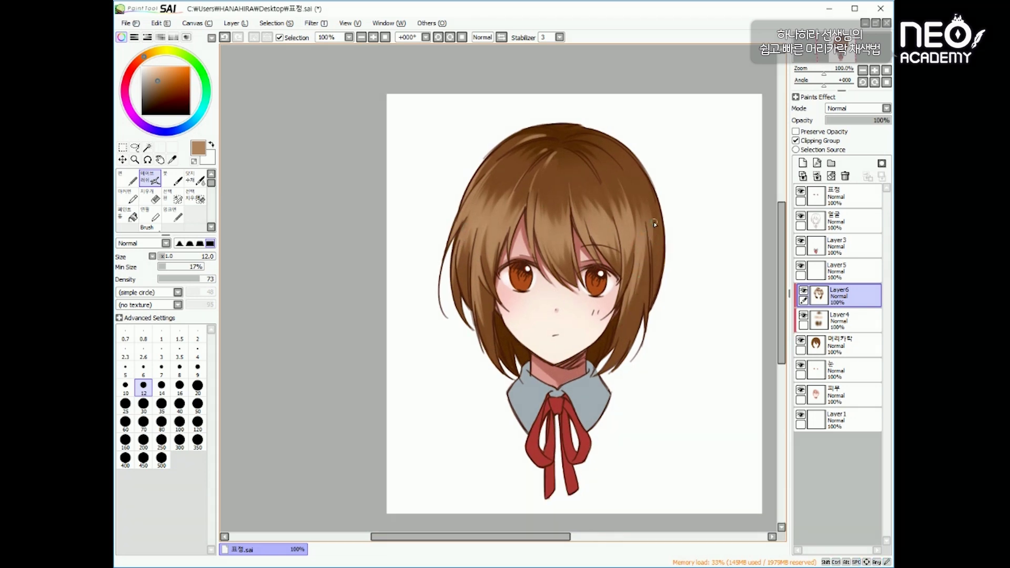
pyautogui.moveTo(653, 242); pyautogui.dragTo(653, 289)
# - Sample the dark brown from the inner hair and shade the right side of the crown at brush sizes 14 and 20
pyautogui.keyDown('alt'); pyautogui.click(595, 350); pyautogui.keyUp('alt')
pyautogui.press(']')
pyautogui.press(']')
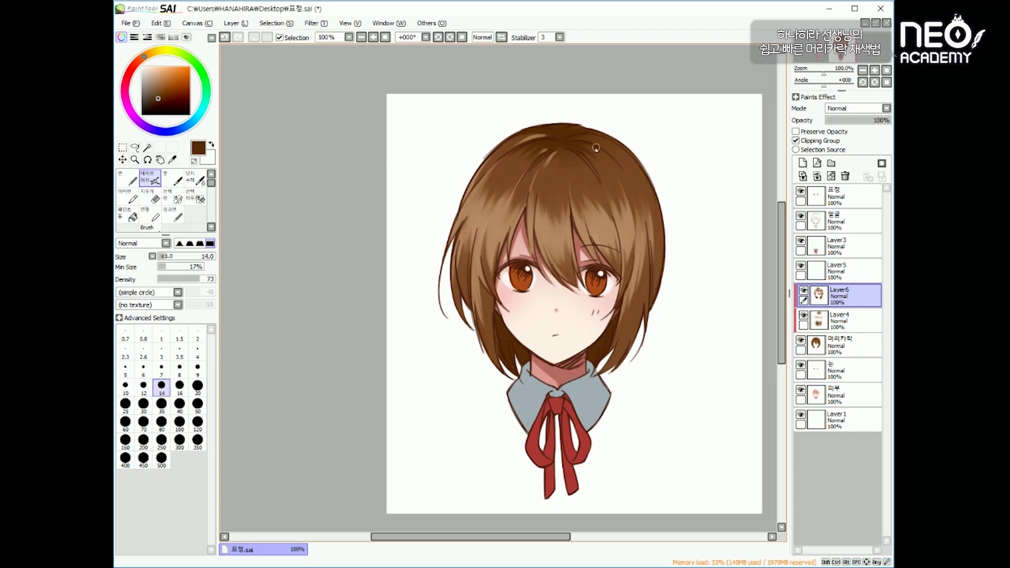
pyautogui.moveTo(582, 144); pyautogui.dragTo(621, 172)
pyautogui.press(']')
pyautogui.press(']')
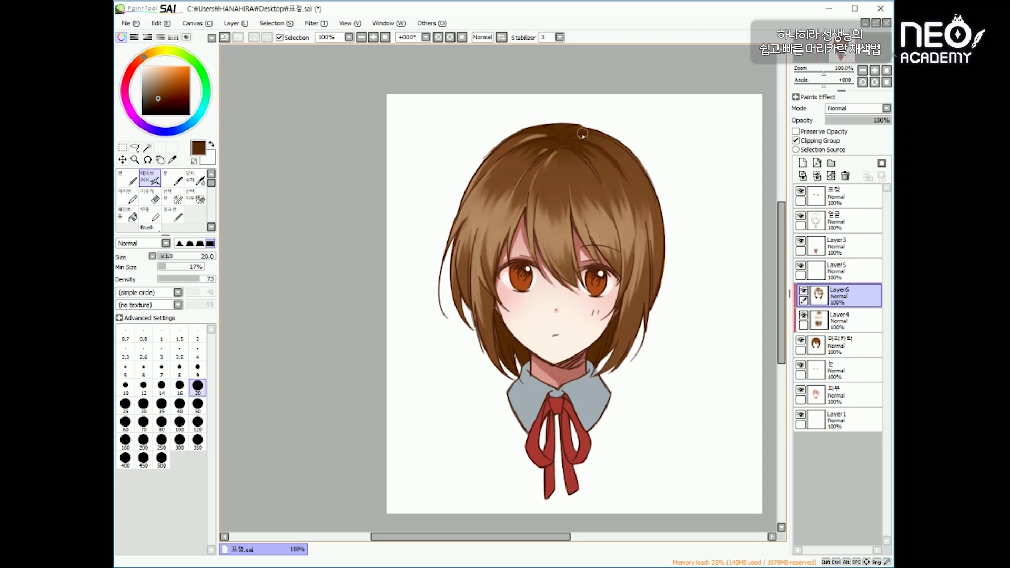
pyautogui.moveTo(590, 129); pyautogui.dragTo(641, 184)
# - Resample a dark brown and shade the lower right side hair at brush size 25, undoing the misplaced strokes
pyautogui.keyDown('alt'); pyautogui.click(650, 181); pyautogui.keyUp('alt')
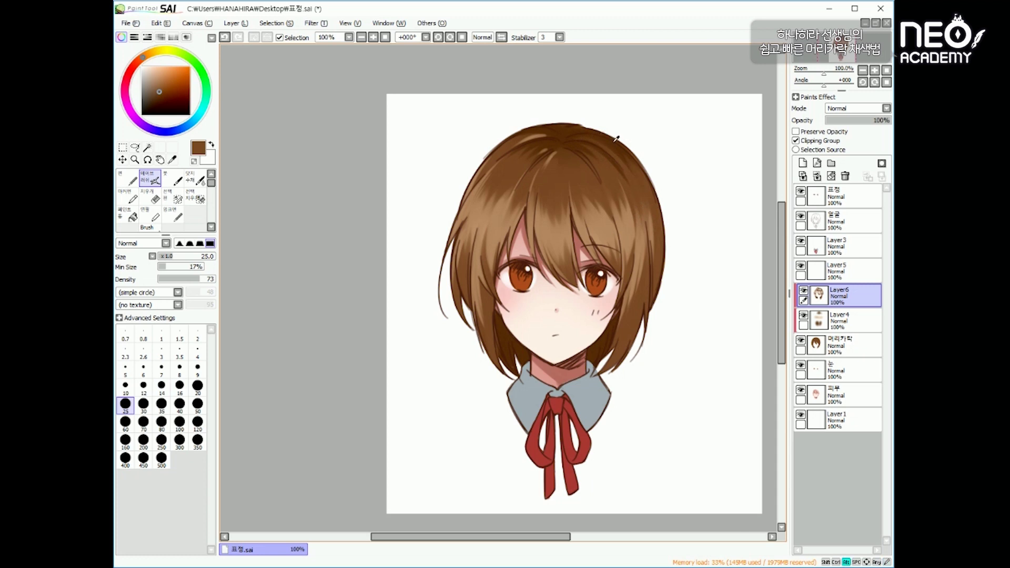
pyautogui.keyDown('alt'); pyautogui.click(651, 255); pyautogui.keyUp('alt')
pyautogui.moveTo(662, 216)
pyautogui.mouseDown()
pyautogui.moveTo(656, 299)
pyautogui.moveTo(614, 364)
pyautogui.mouseUp()
pyautogui.hotkey('ctrl', 'z')
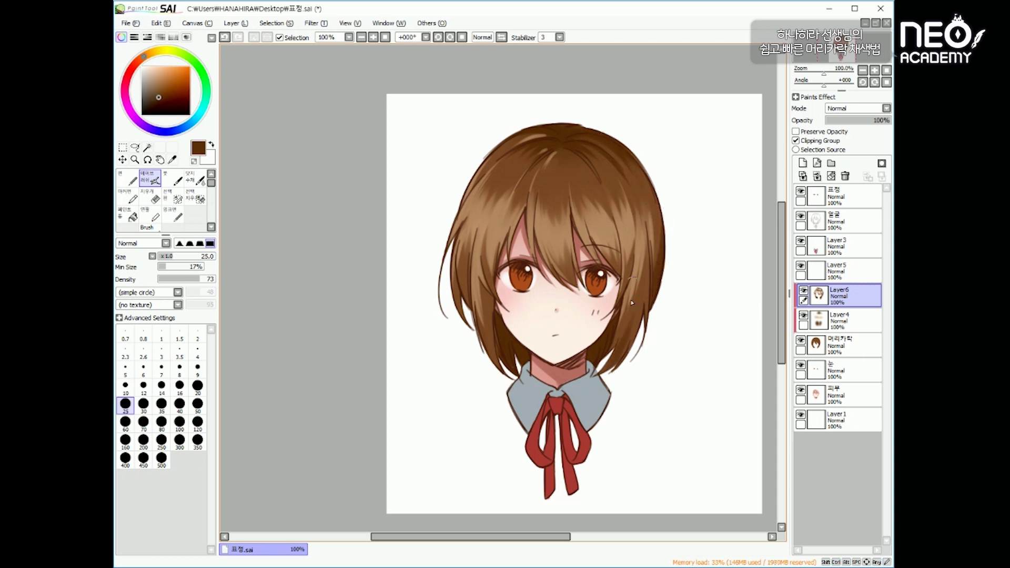
pyautogui.hotkey('ctrl', 'z')
pyautogui.moveTo(633, 312)
pyautogui.mouseDown()
pyautogui.moveTo(605, 368)
pyautogui.moveTo(613, 347)
pyautogui.mouseUp()
pyautogui.keyDown('alt'); pyautogui.click(478, 269); pyautogui.keyUp('alt')
pyautogui.scroll(2, 529, 142)
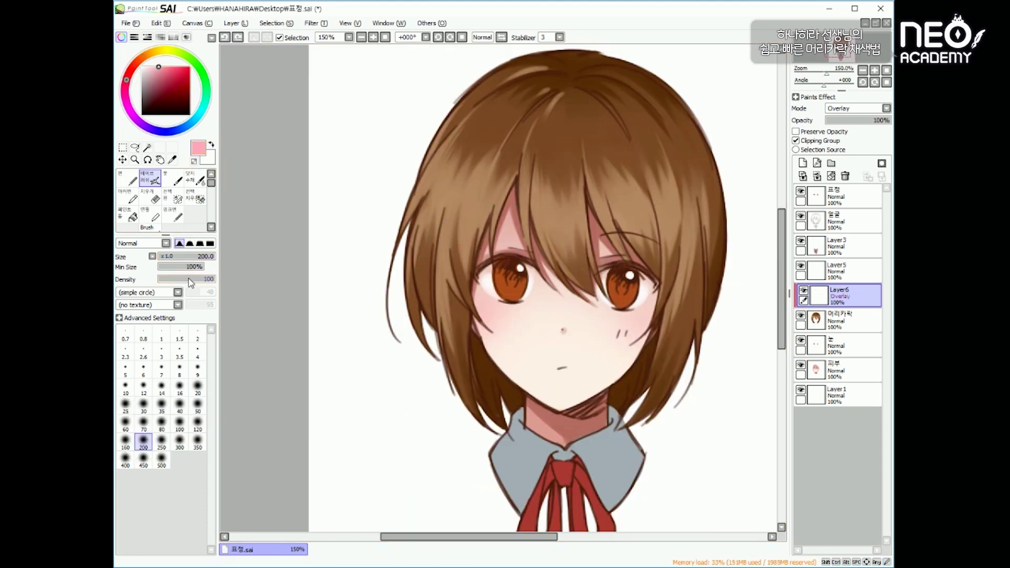
# - Set the soft brush's density to 45 and reduce its size to 100 for tinting the bangs pink on the overlay layer
pyautogui.click(183, 280)
pyautogui.press('[')
pyautogui.press('[')
pyautogui.press(']')
pyautogui.press(']')
pyautogui.press('[')
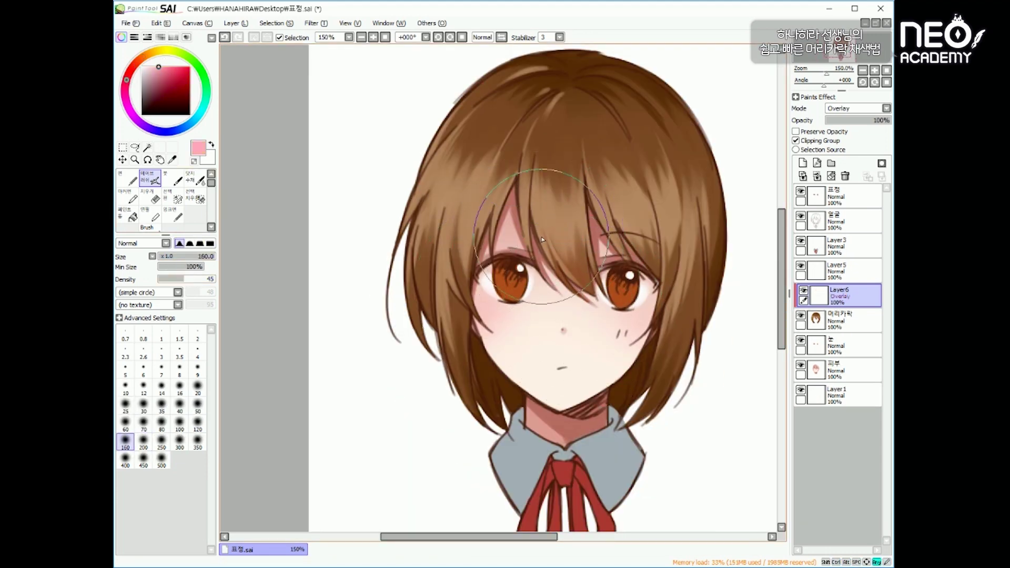
pyautogui.press('[')
pyautogui.press('[')
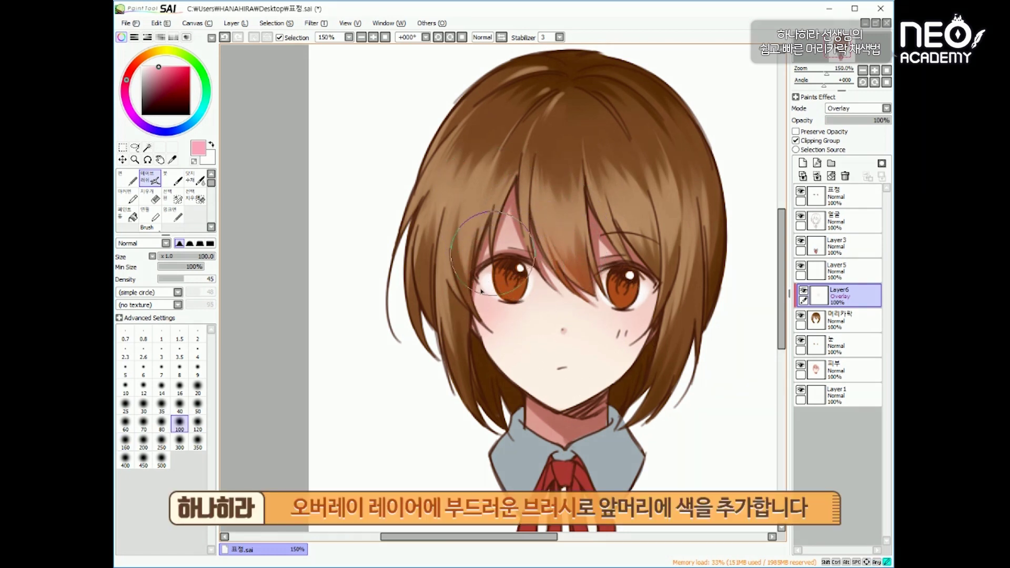
# - Pick a paler pink for the overlay tint and enlarge the soft brush to size 250
pyautogui.scroll(-1, 479, 334)
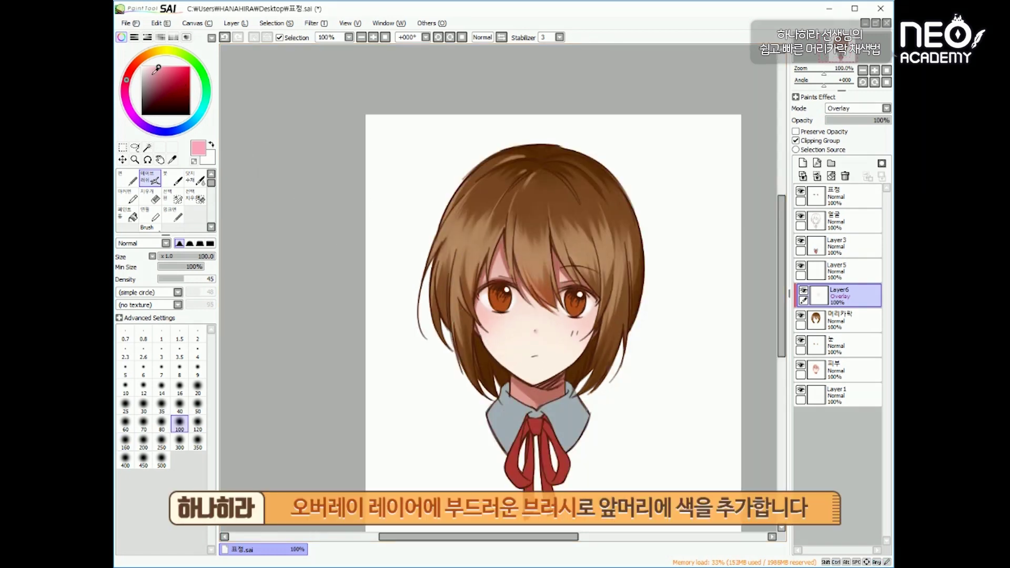
pyautogui.press(']')
pyautogui.press(']')
pyautogui.click(150, 66)
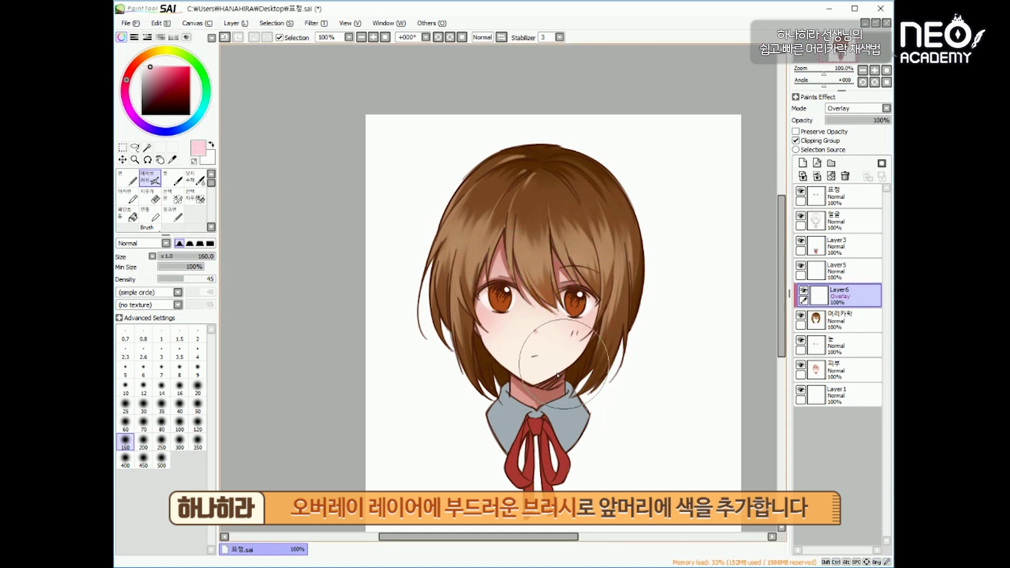
pyautogui.press(']')
pyautogui.press(']')
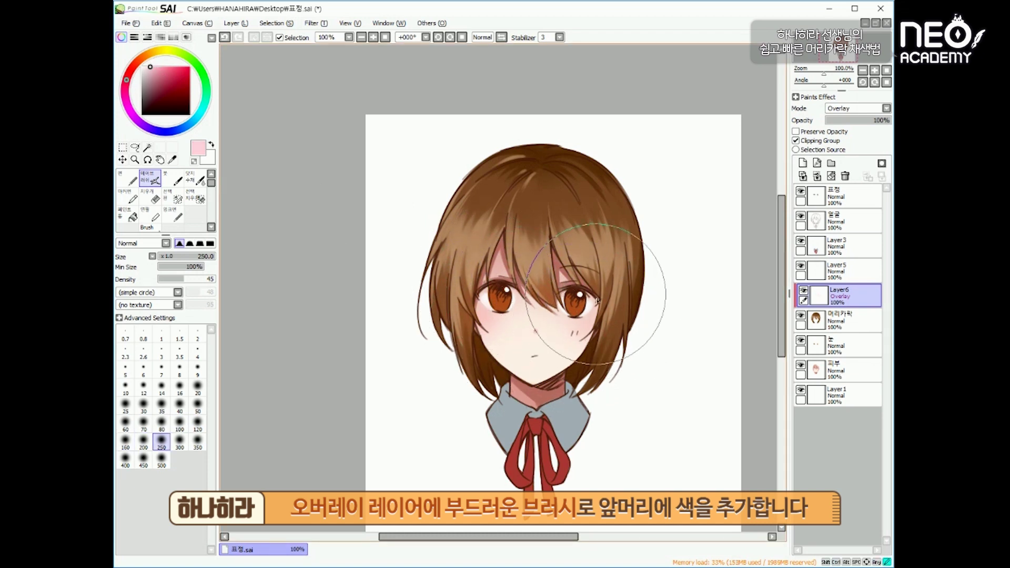
# - Softly tint the hair pale pink on the overlay layer at brush size 350, undo the excess stroke, and reduce the brush to 250
pyautogui.press(']')
pyautogui.press(']')
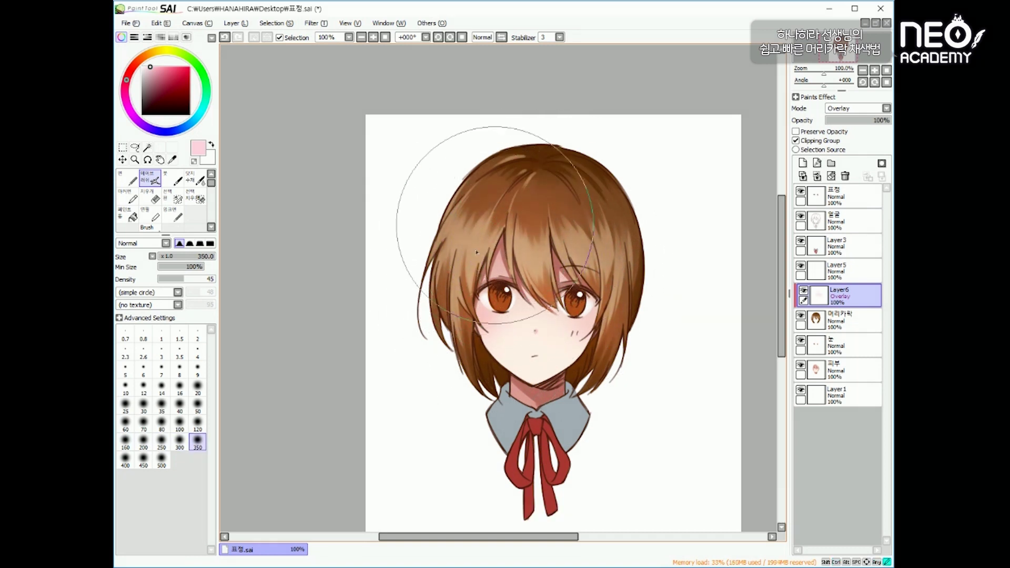
pyautogui.moveTo(496, 226)
pyautogui.mouseDown()
pyautogui.moveTo(545, 283)
pyautogui.moveTo(544, 261)
pyautogui.moveTo(491, 279)
pyautogui.mouseUp()
pyautogui.hotkey('ctrl', 'z')
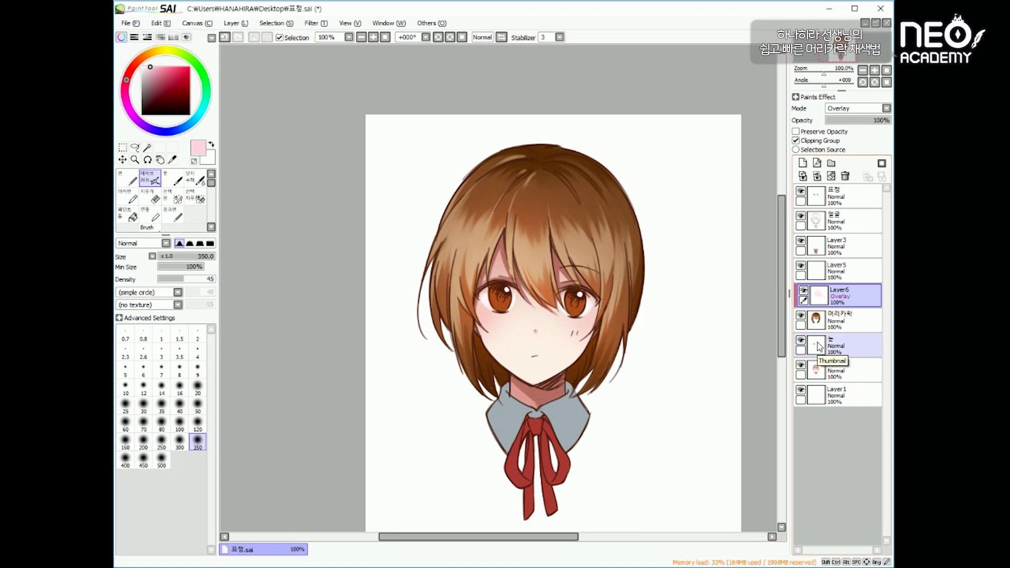
pyautogui.press('[')
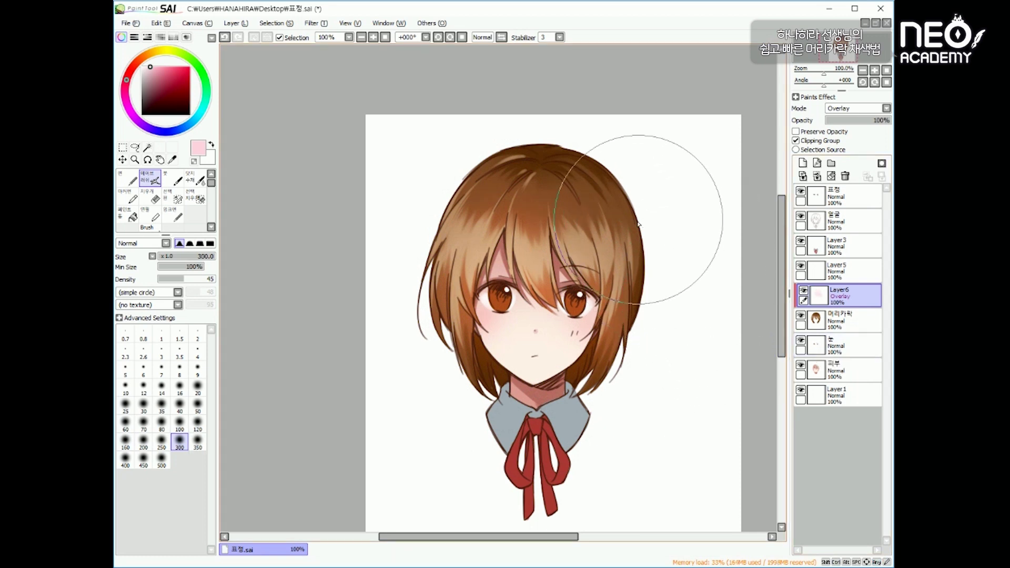
pyautogui.press('[')
# - Shift the overlay layer's hue toward a yellower tint with the Hue and Saturation filter
pyautogui.hotkey('ctrl', 'u')
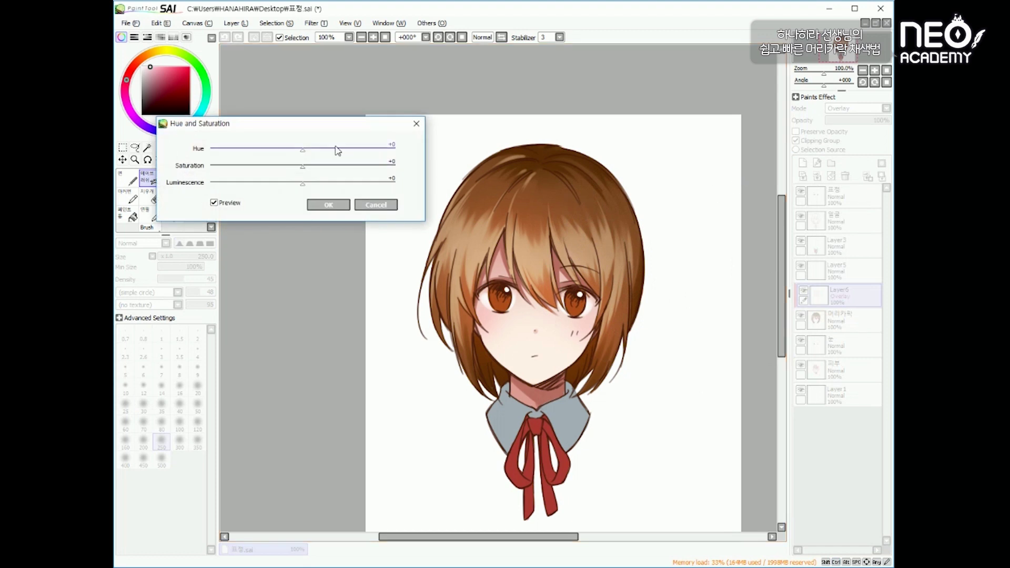
pyautogui.moveTo(279, 152); pyautogui.dragTo(319, 159)
pyautogui.press('Return')
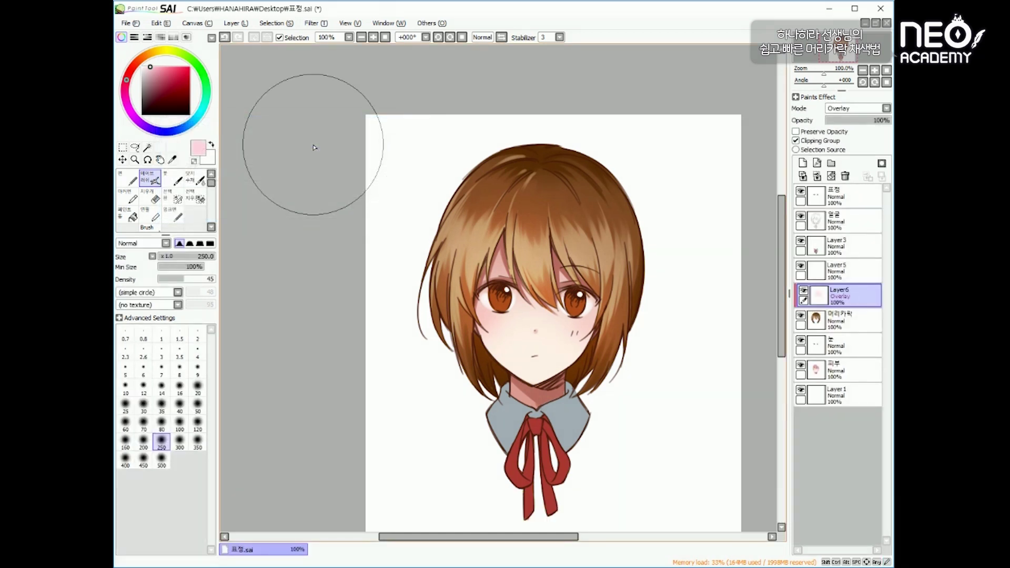